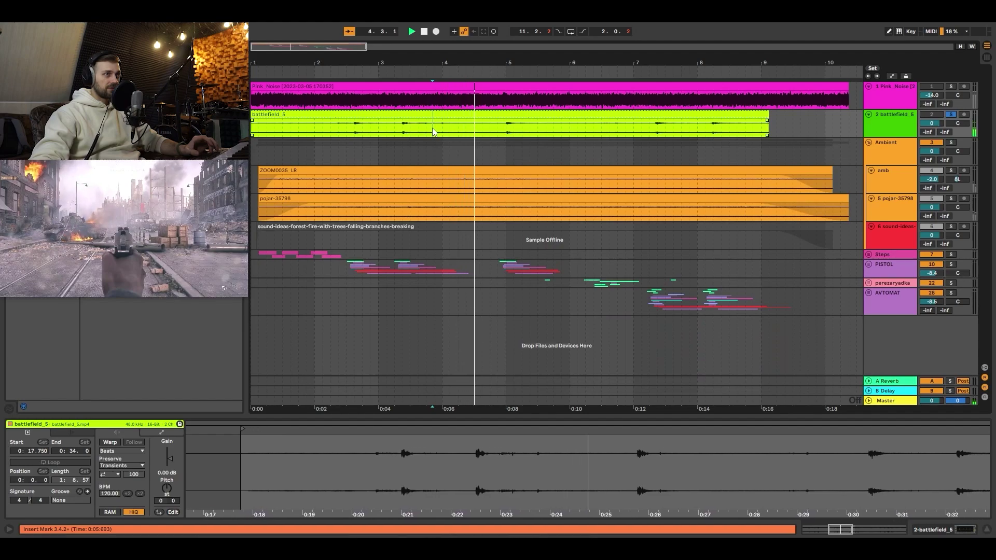
# Step: Turn off the solo on the battlefield_5 track and fold the Ambient group
pyautogui.press('space')
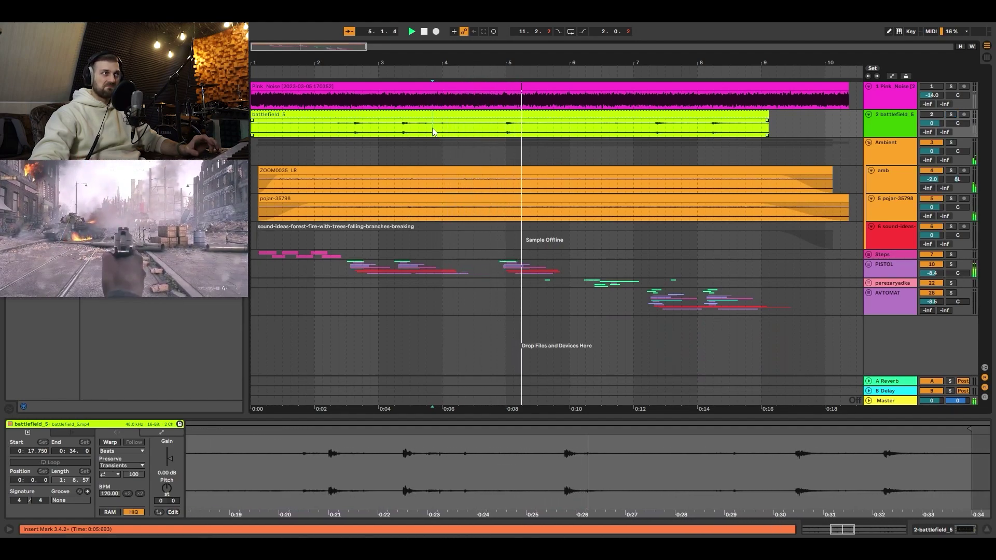
pyautogui.click(951, 114)
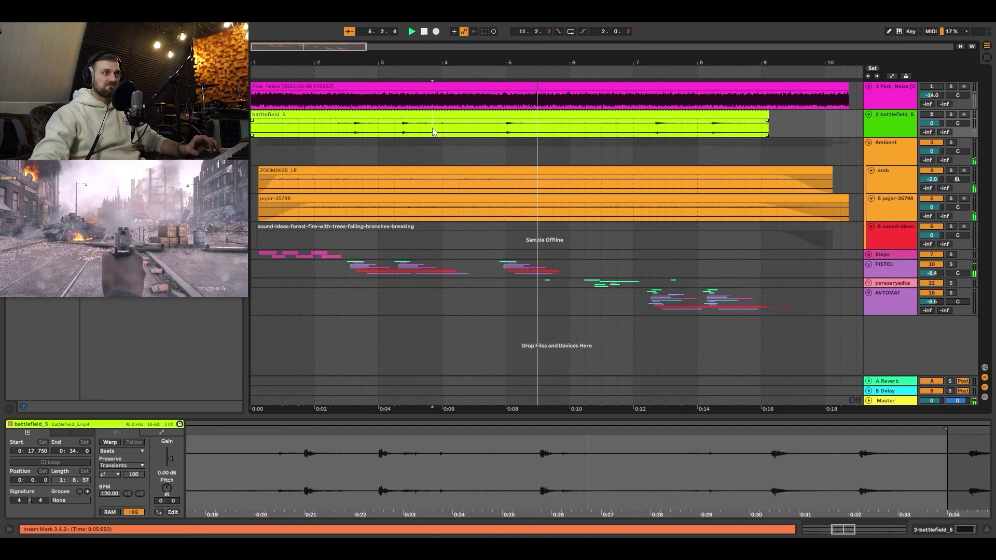
pyautogui.click(868, 143)
# Step: Unfold the PISTOL group and place the insert marker at the start of its first shot's clips
pyautogui.click(344, 160)
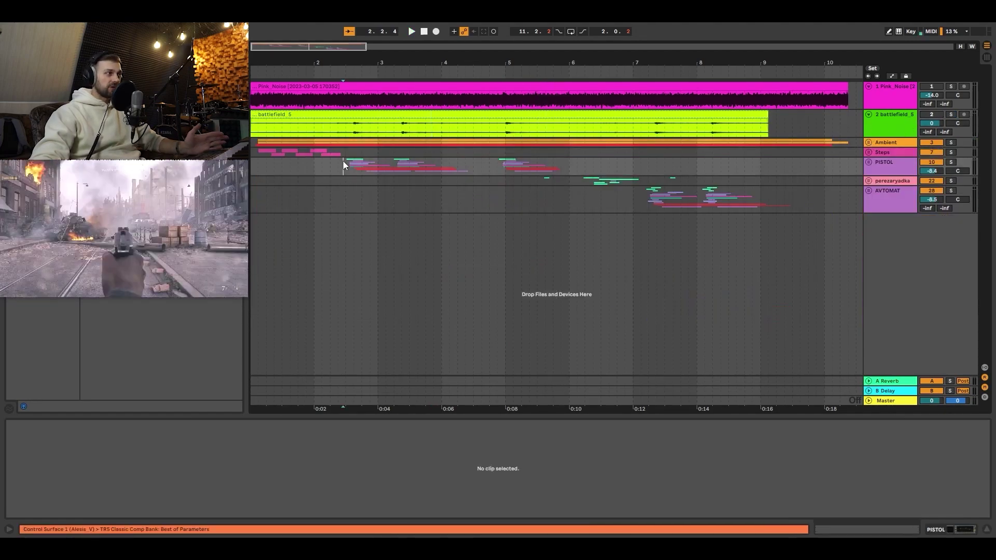
pyautogui.click(869, 162)
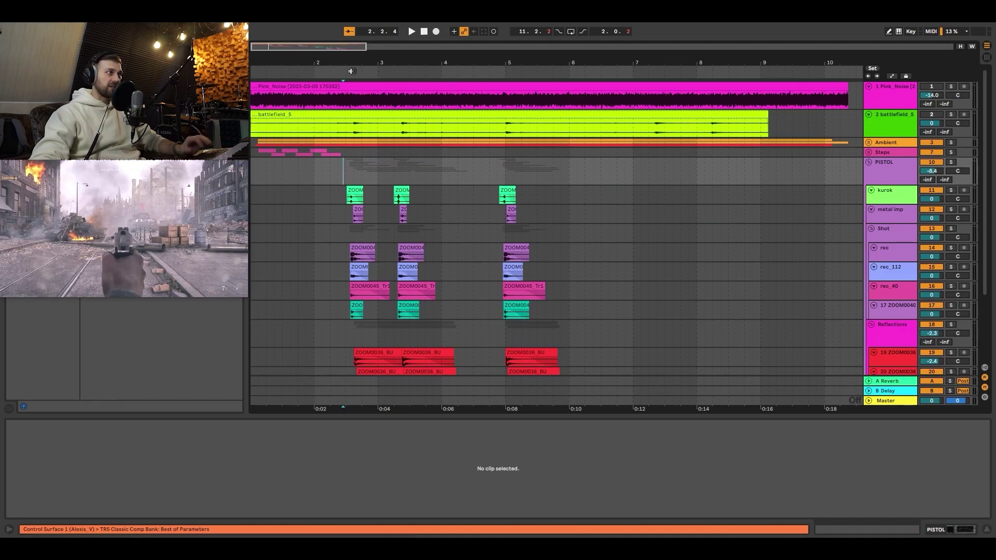
pyautogui.moveTo(358, 61); pyautogui.dragTo(362, 100)
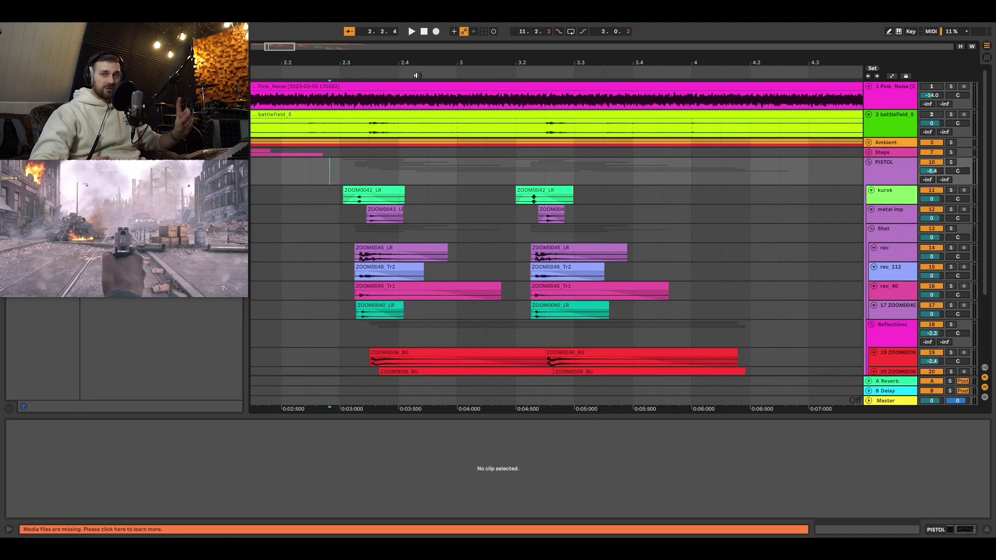
pyautogui.click(348, 220)
pyautogui.scroll(3, 339, 230)
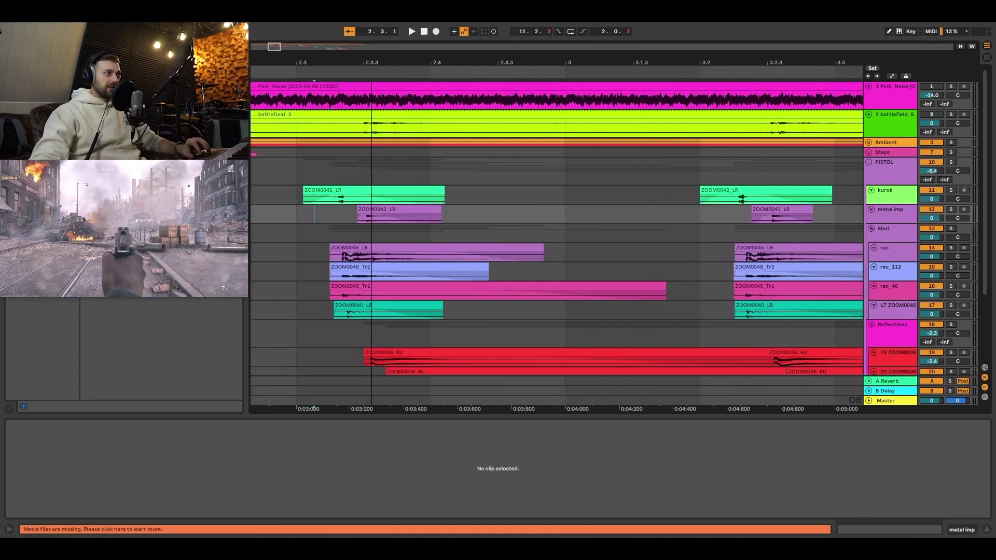
pyautogui.click(304, 233)
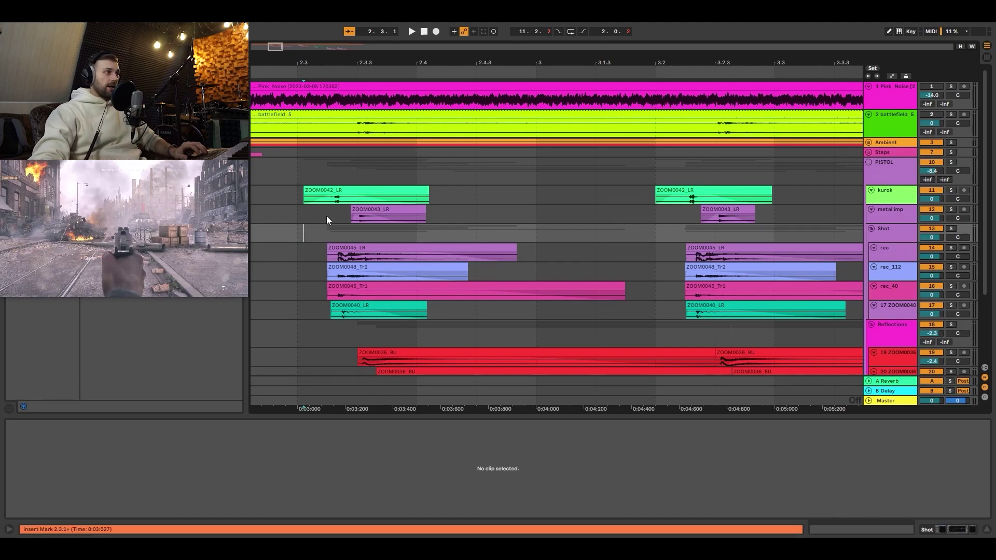
# Step: Audition the first pistol shot with the kurok track soloed and again with metal imp soloed
pyautogui.click(312, 209)
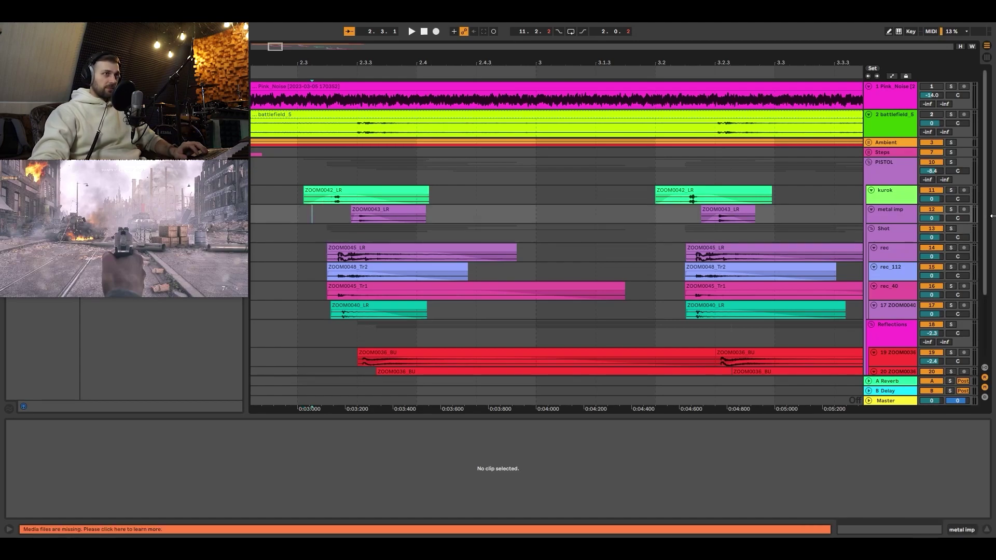
pyautogui.click(950, 189)
pyautogui.press('space')
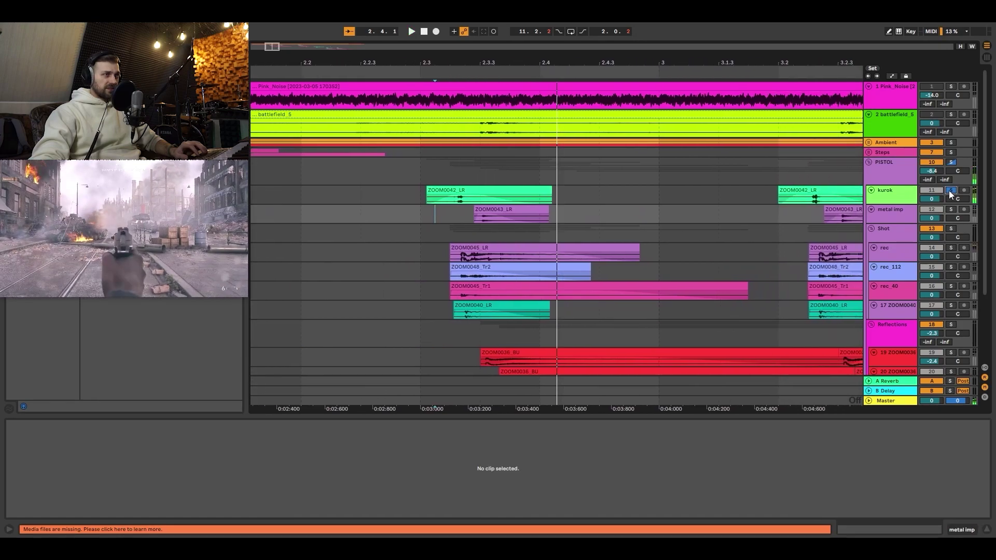
pyautogui.click(951, 209)
pyautogui.click(951, 209)
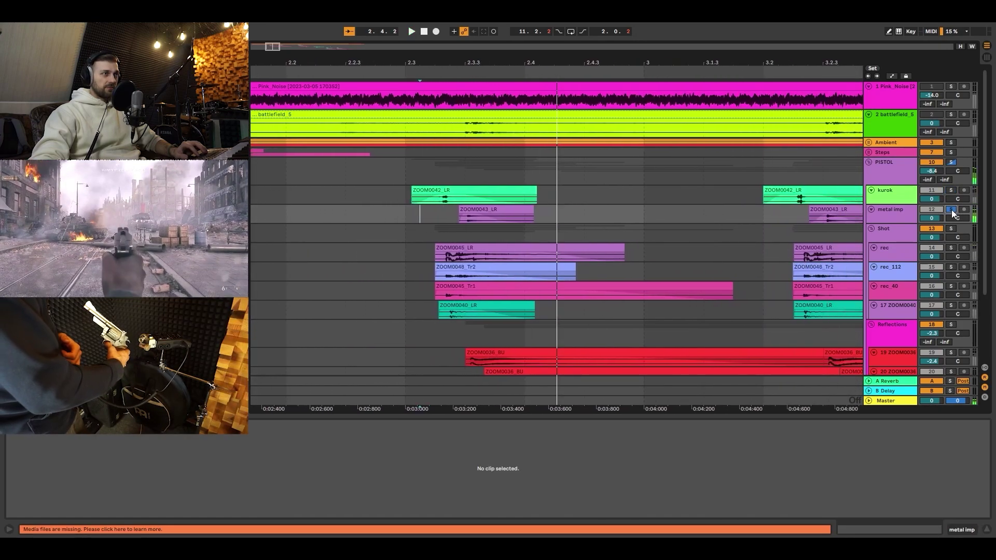
pyautogui.press('space')
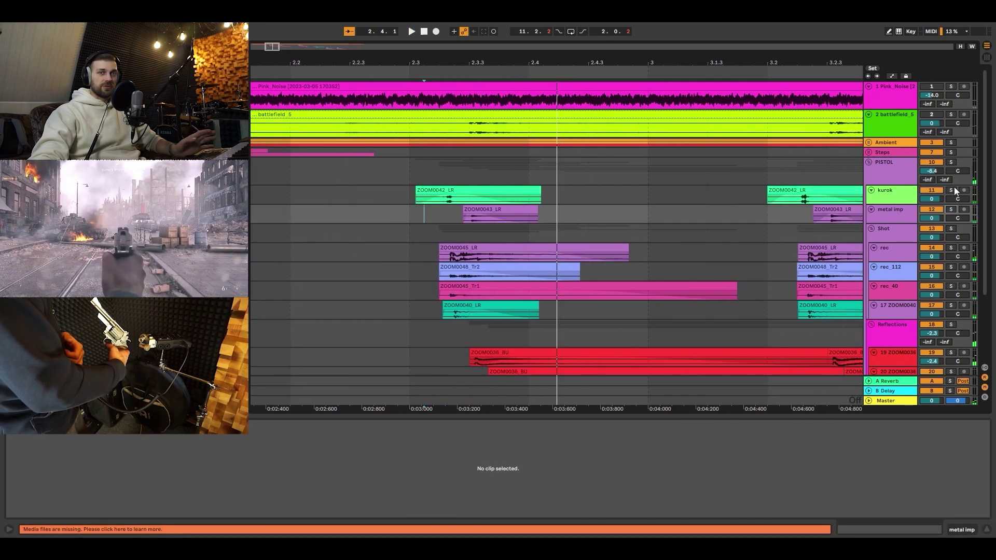
# Step: Solo the rec track in the Shot group and play its first shot clip
pyautogui.click(452, 210)
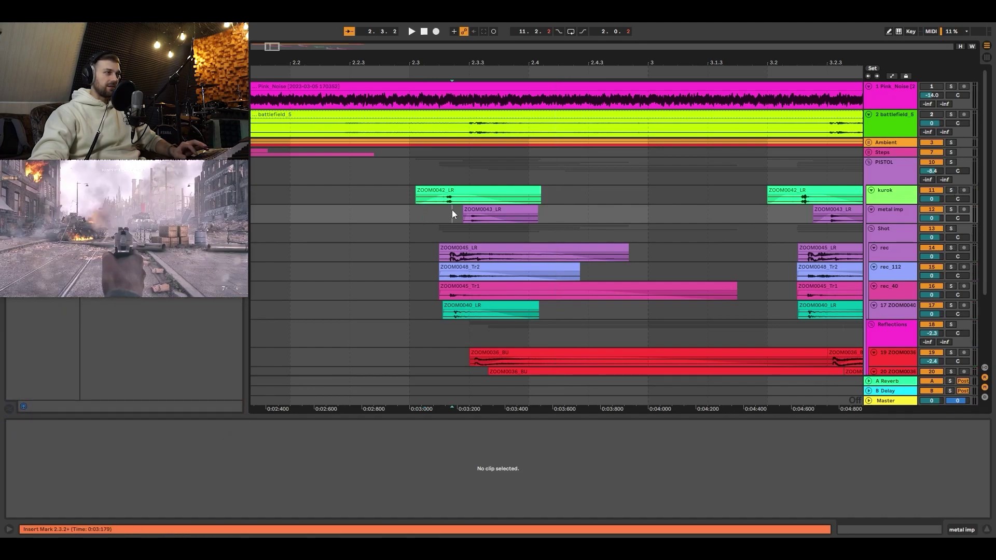
pyautogui.click(432, 266)
pyautogui.click(438, 252)
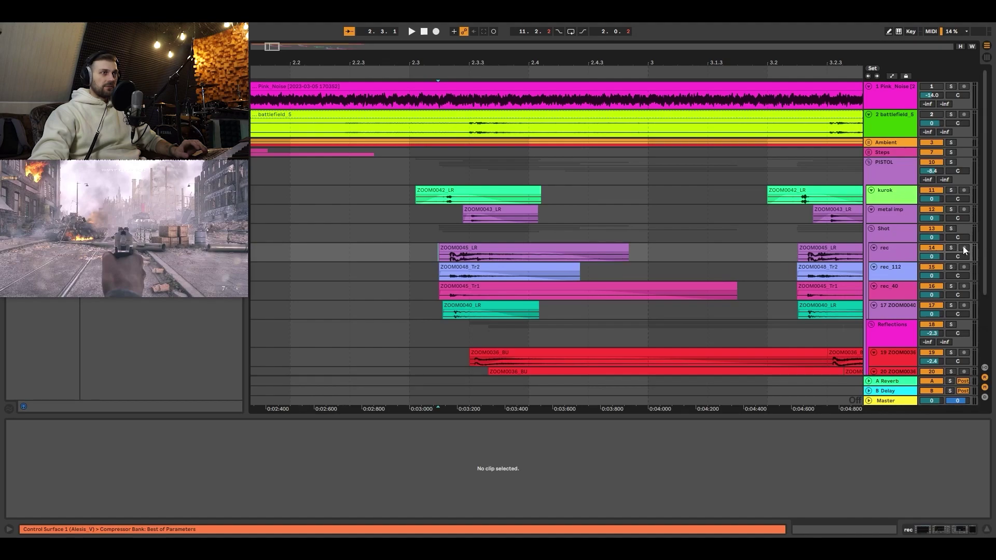
pyautogui.press('space')
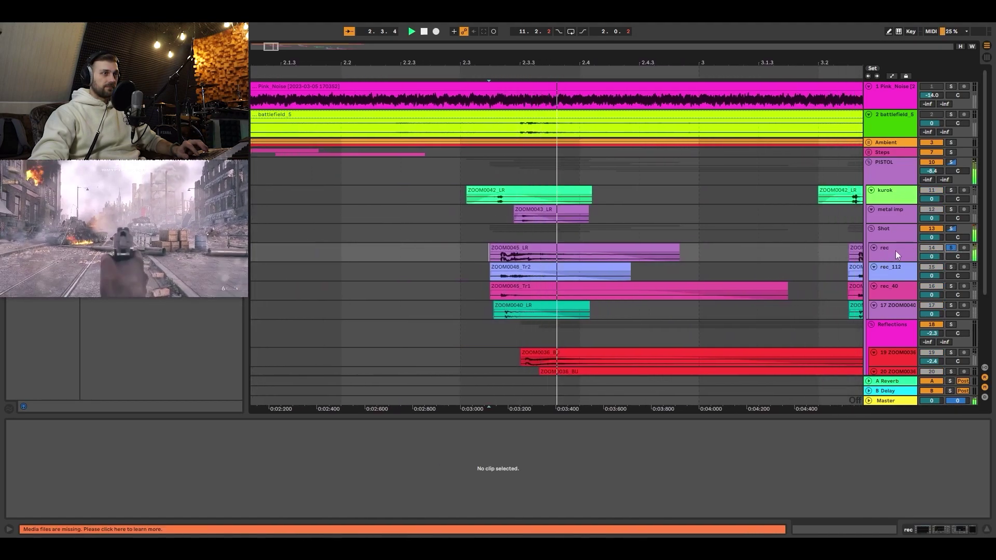
pyautogui.press('space')
# Step: Show the rec track's effects, bypass them to hear the dry shot, and re-enable them
pyautogui.doubleClick(895, 250)
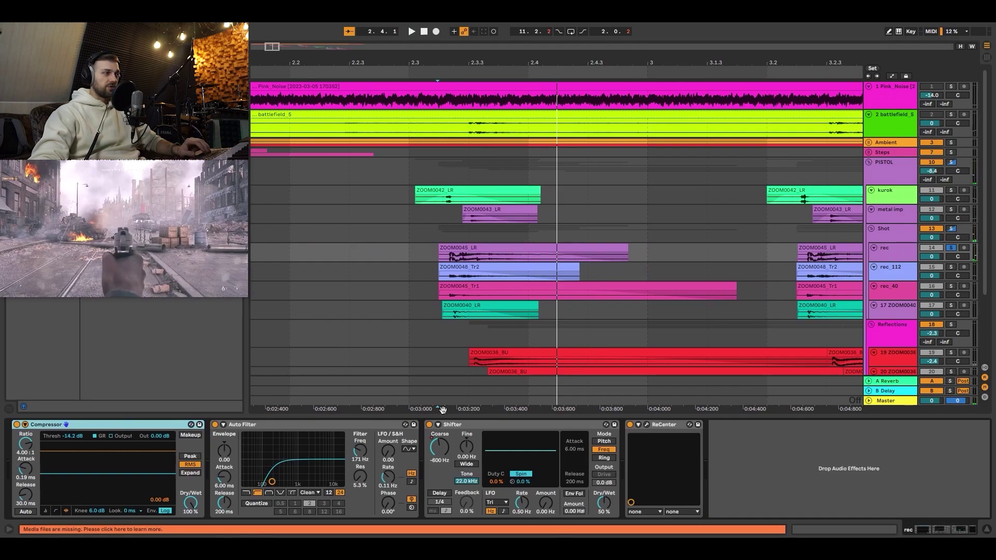
pyautogui.click(429, 425)
pyautogui.press('space')
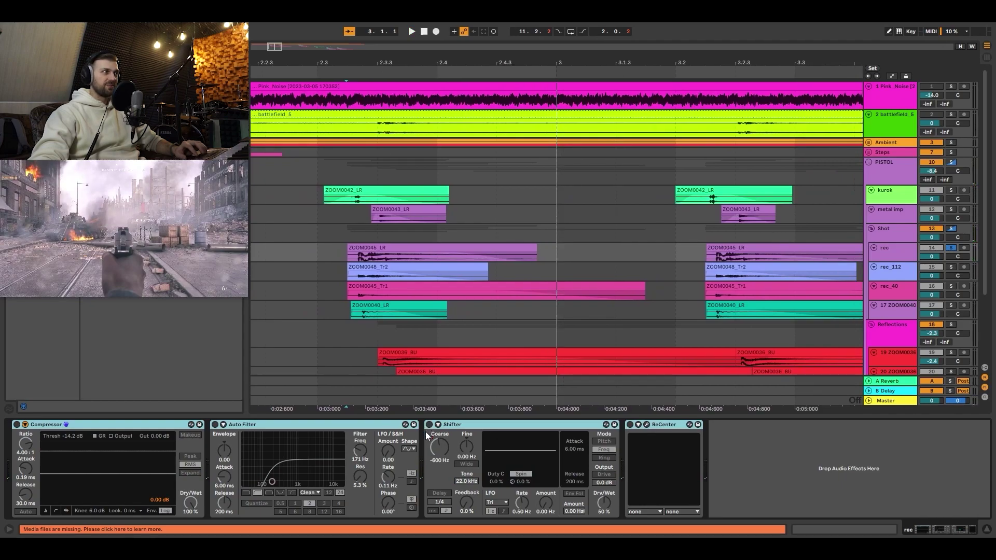
pyautogui.press('space')
pyautogui.press('space')
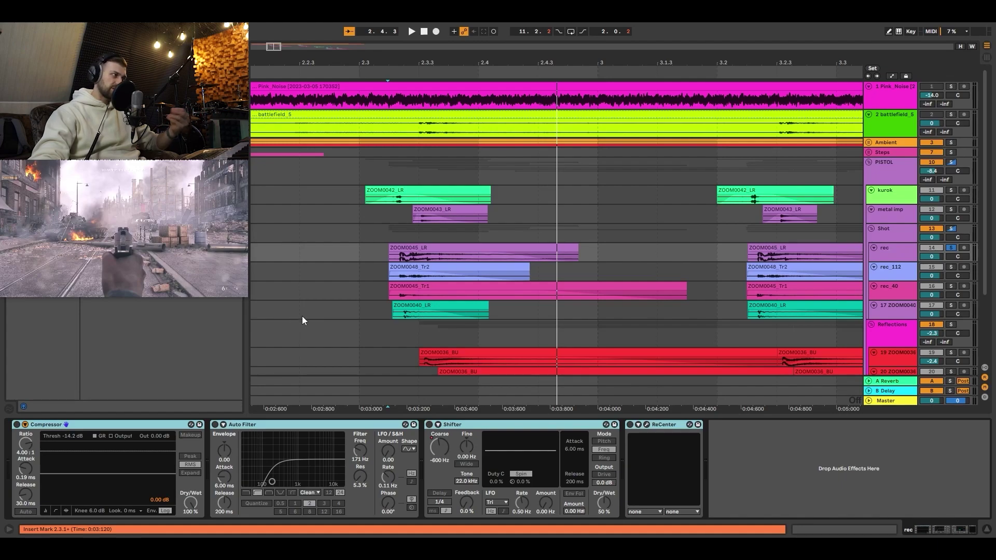
pyautogui.click(18, 424)
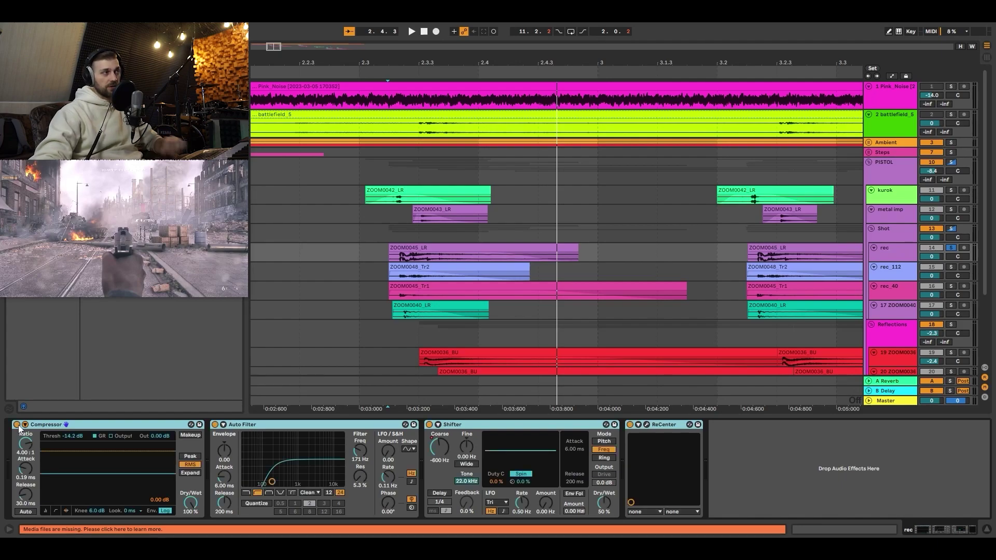
# Step: Solo the rec_112 track and compare its first shot clip with the Shifter effect off and on
pyautogui.click(948, 268)
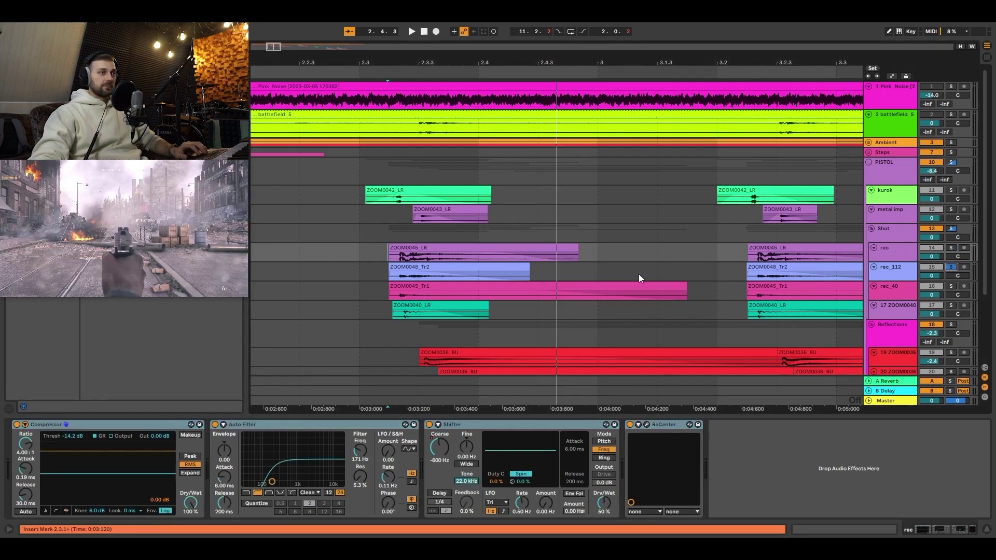
pyautogui.click(390, 271)
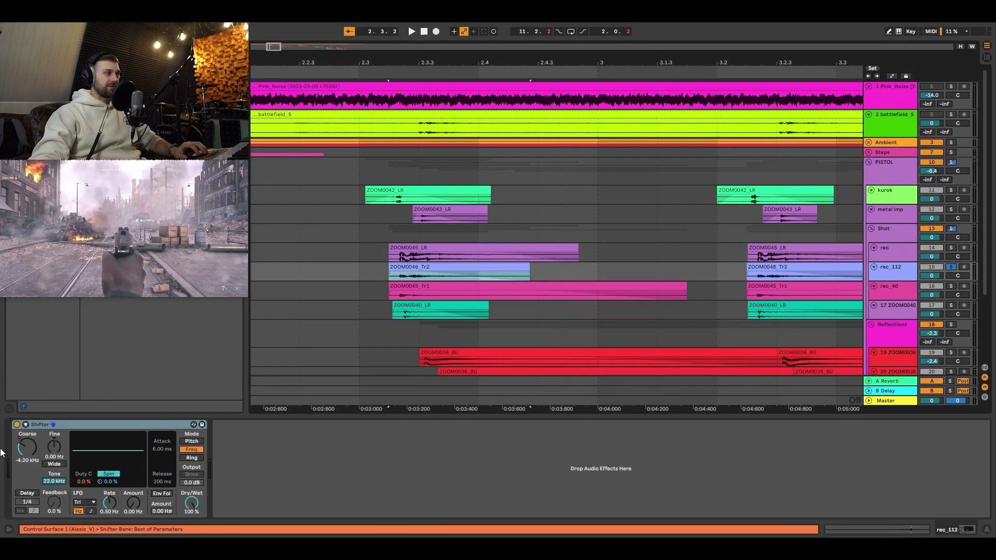
pyautogui.click(17, 425)
pyautogui.press('space')
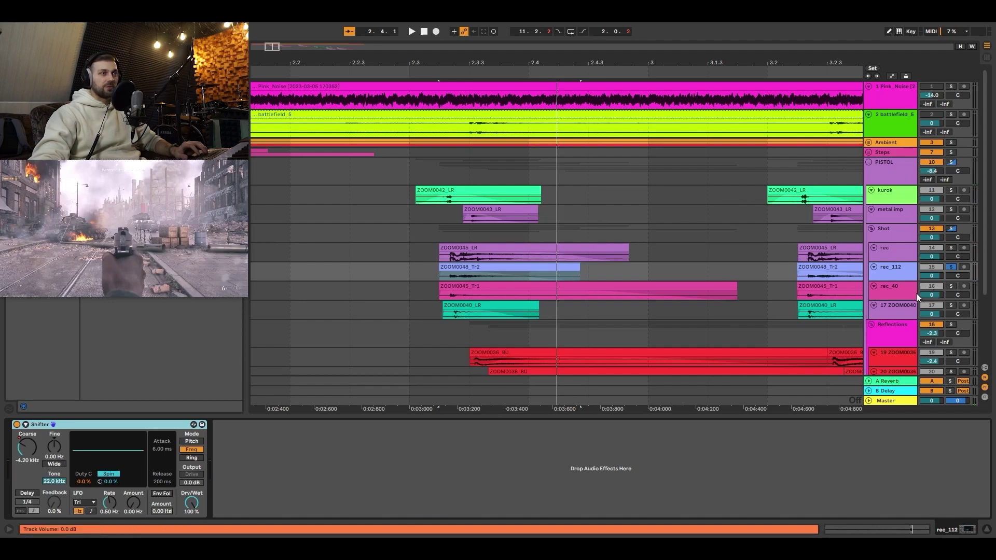
# Step: Solo the rec_40 track and compare its first shot clip with Kick EQ 1 off and on
pyautogui.click(898, 293)
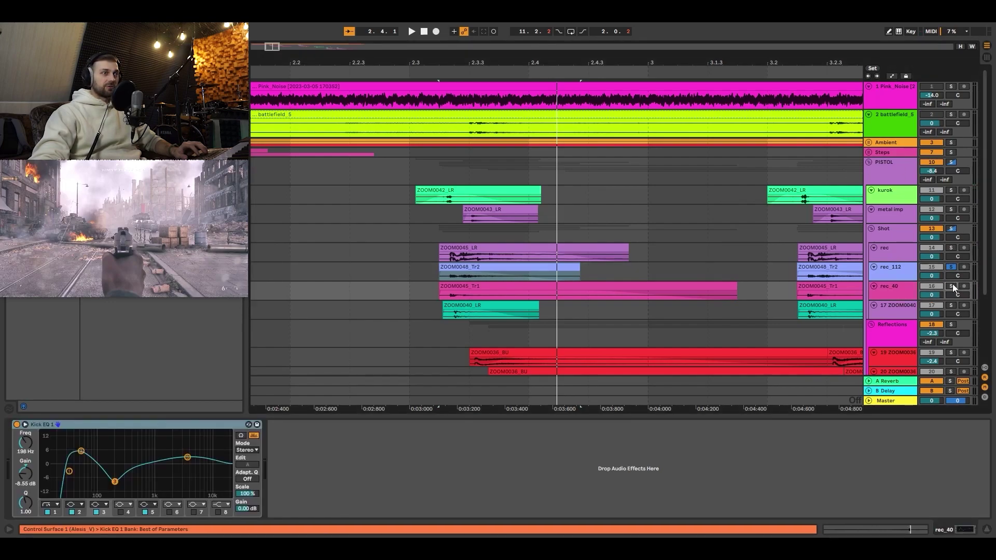
pyautogui.click(884, 294)
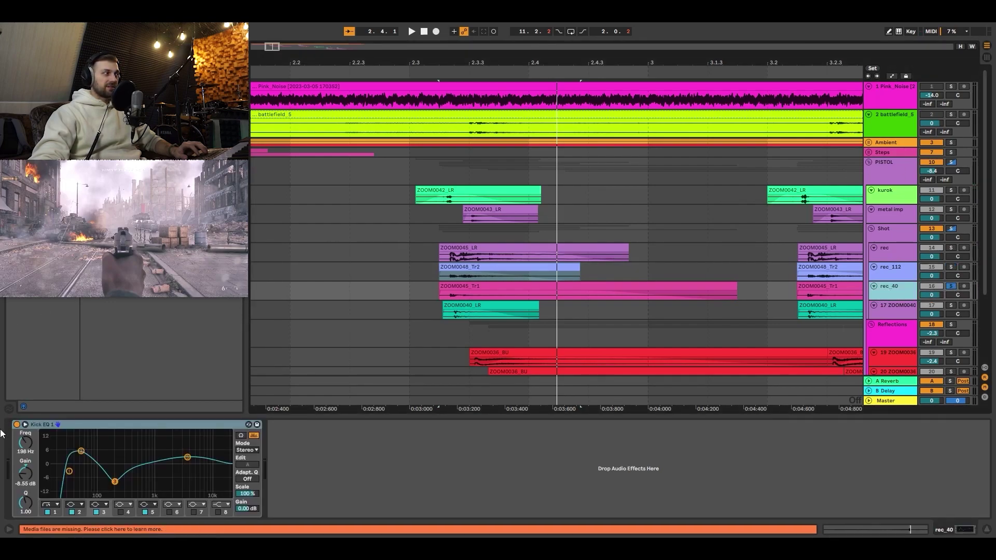
pyautogui.click(436, 293)
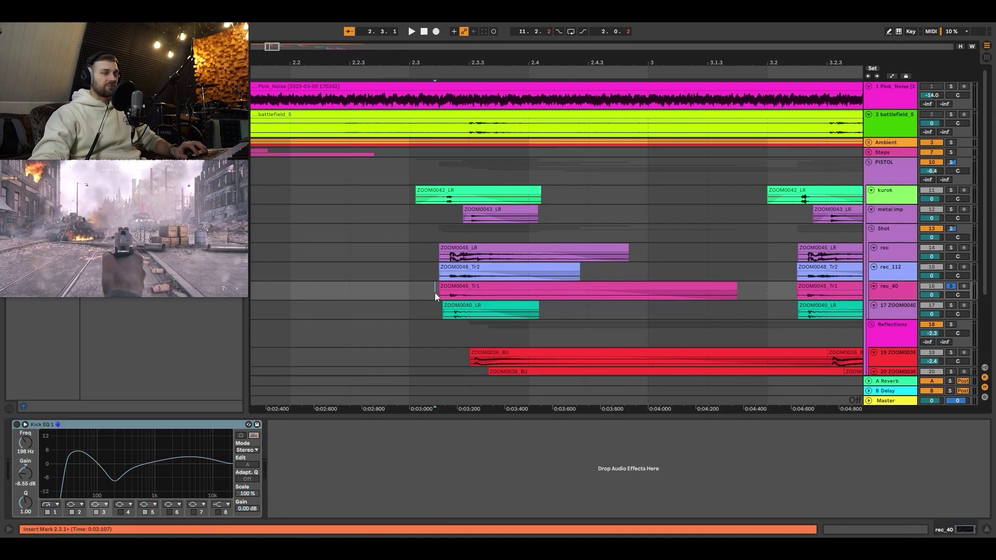
pyautogui.press('space')
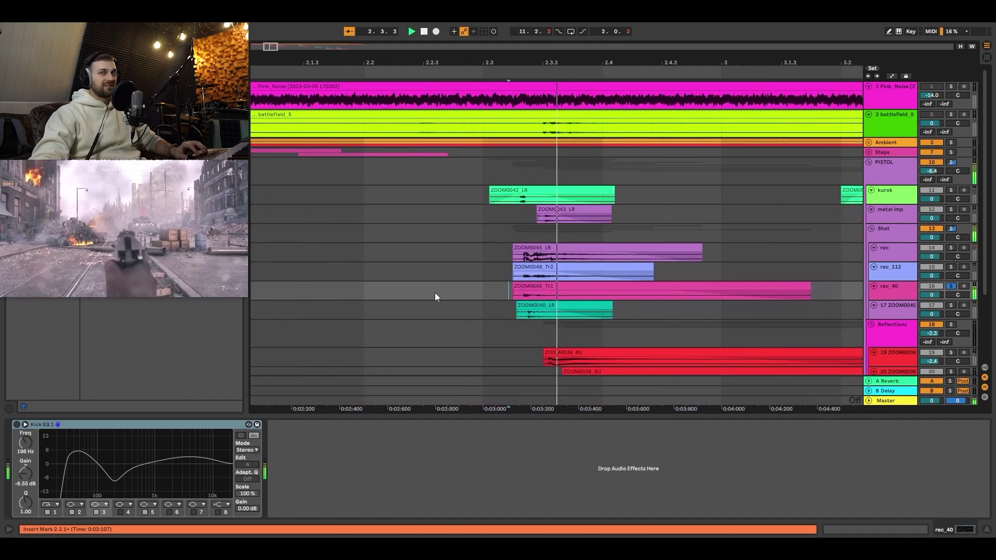
pyautogui.press('space')
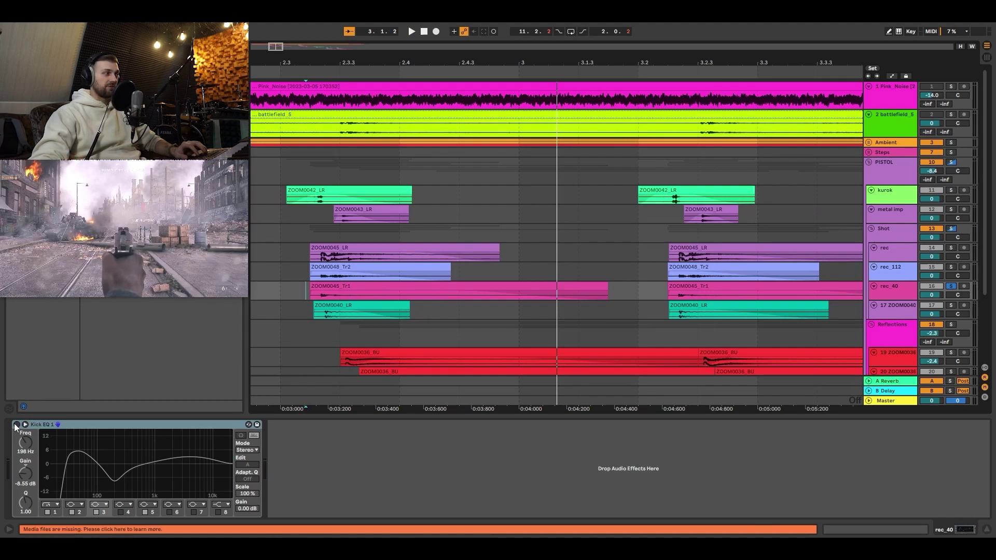
pyautogui.click(306, 295)
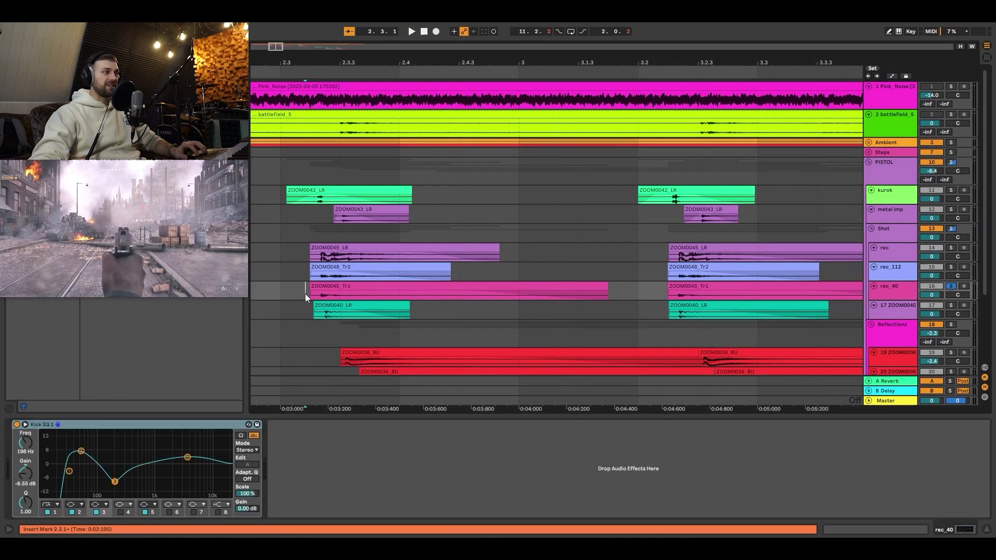
pyautogui.press('space')
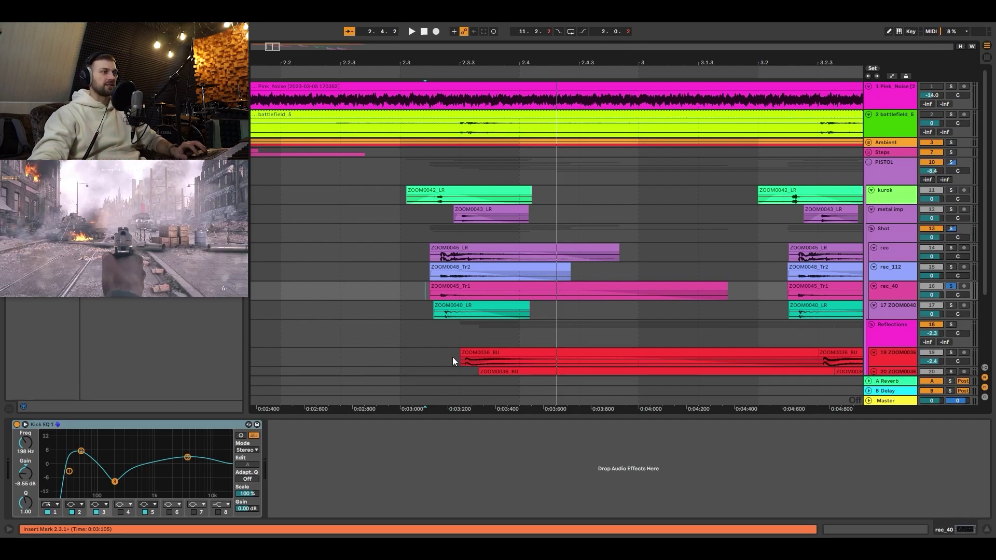
# Step: Enlarge the first ZOOM0036 track (19) in the Reflections group to examine the waveform and fade-in of its first clip
pyautogui.scroll(-3, 452, 356)
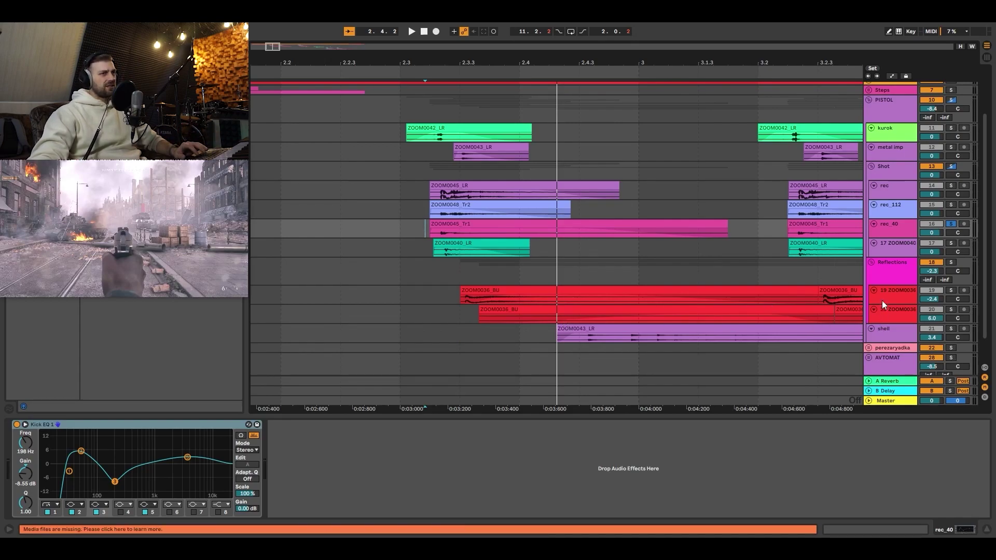
pyautogui.moveTo(894, 303); pyautogui.dragTo(894, 366)
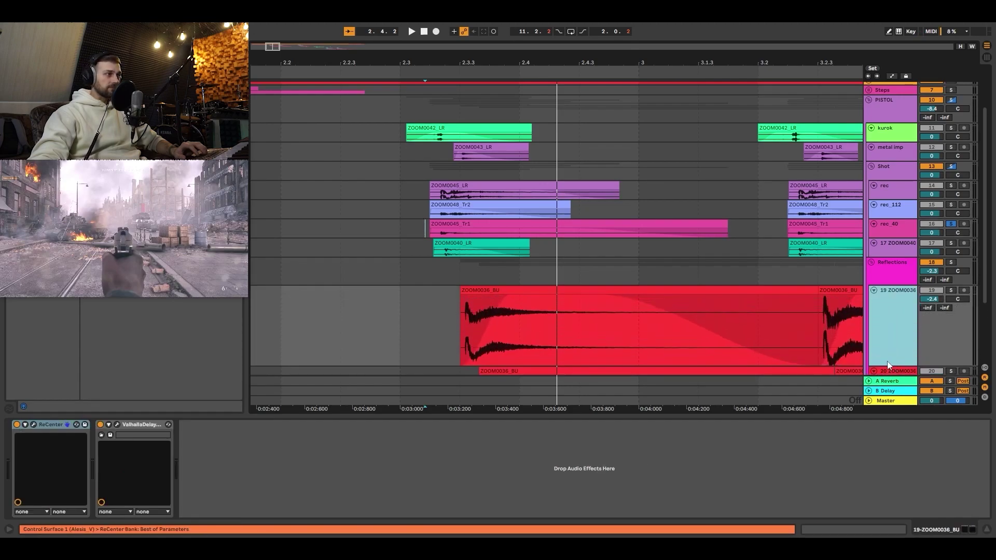
pyautogui.moveTo(490, 57); pyautogui.dragTo(411, 284)
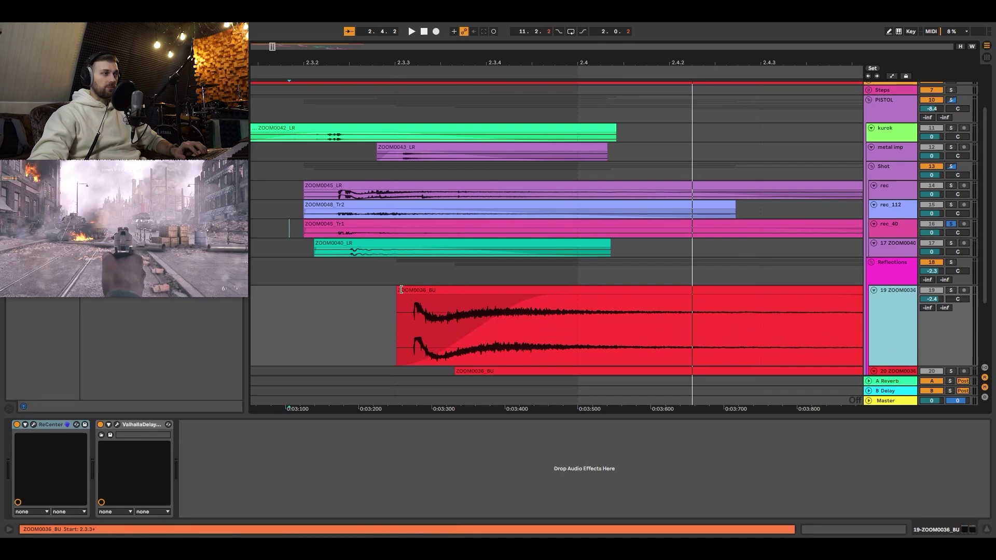
pyautogui.scroll(-2, 414, 324)
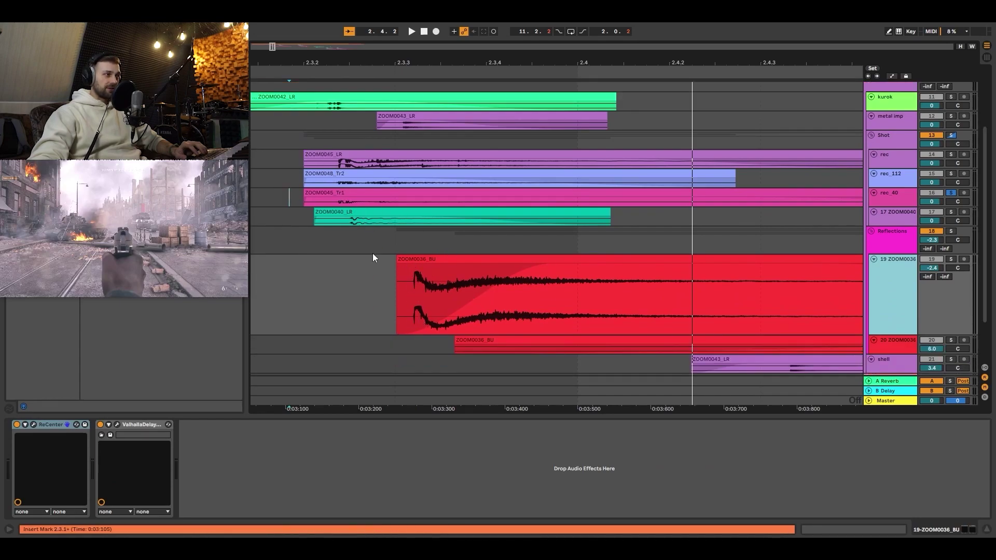
pyautogui.scroll(-3, 585, 305)
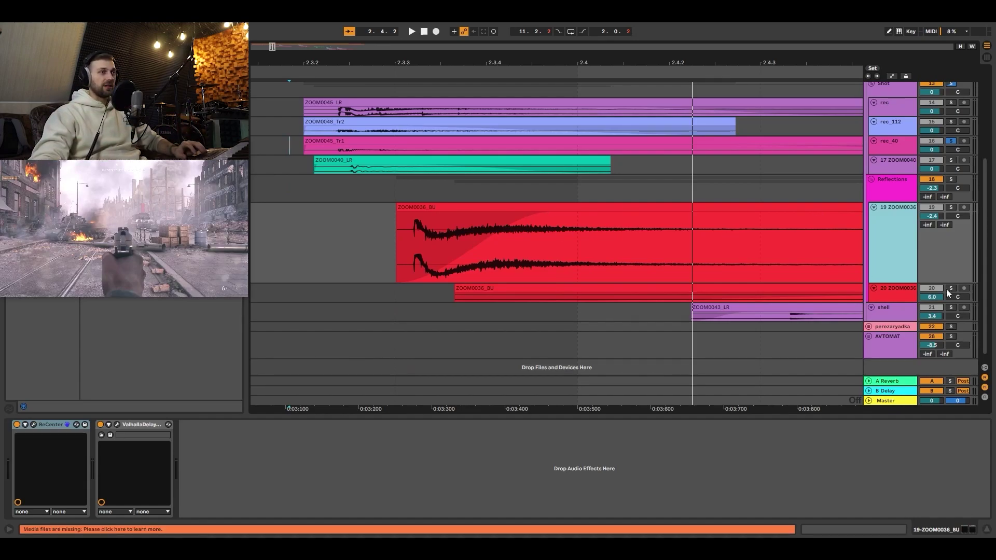
# Step: Enlarge the second ZOOM0036 track (20) in the Reflections group to display its clips' full fade curves and its effects
pyautogui.moveTo(896, 301); pyautogui.dragTo(907, 362)
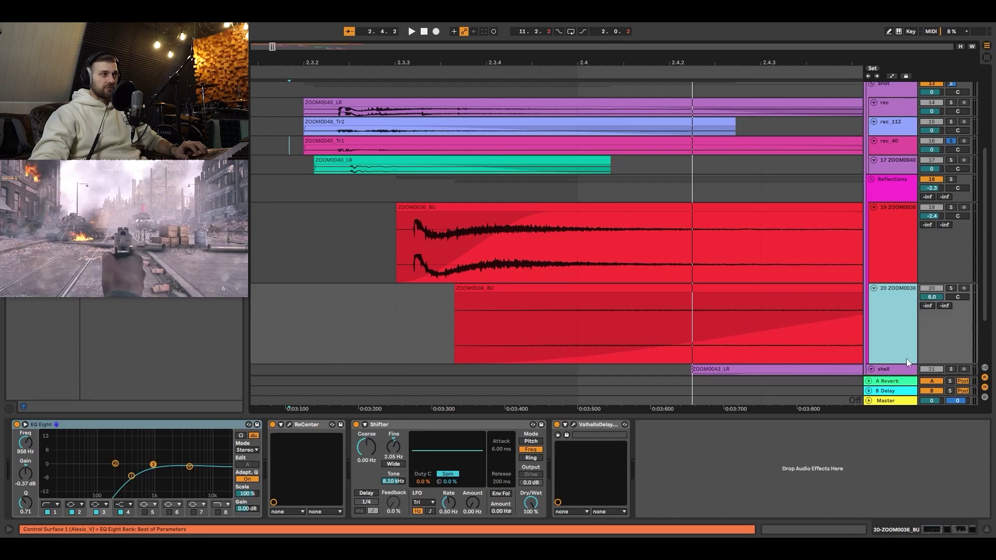
pyautogui.press('-')
pyautogui.press('-')
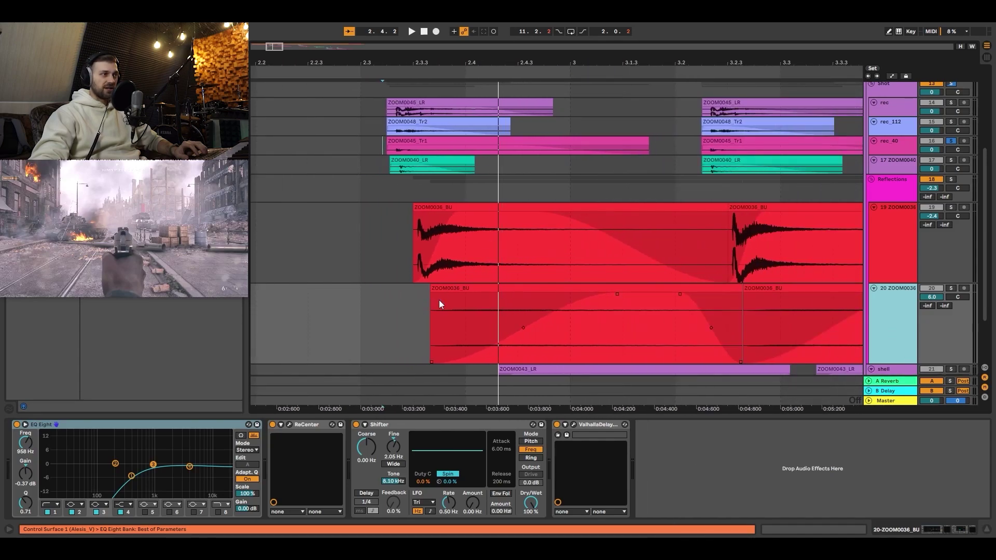
# Step: Inspect the ValhallaDelay settings on the two ZOOM0036 tracks (19 and 20) in the Reflections group
pyautogui.click(562, 322)
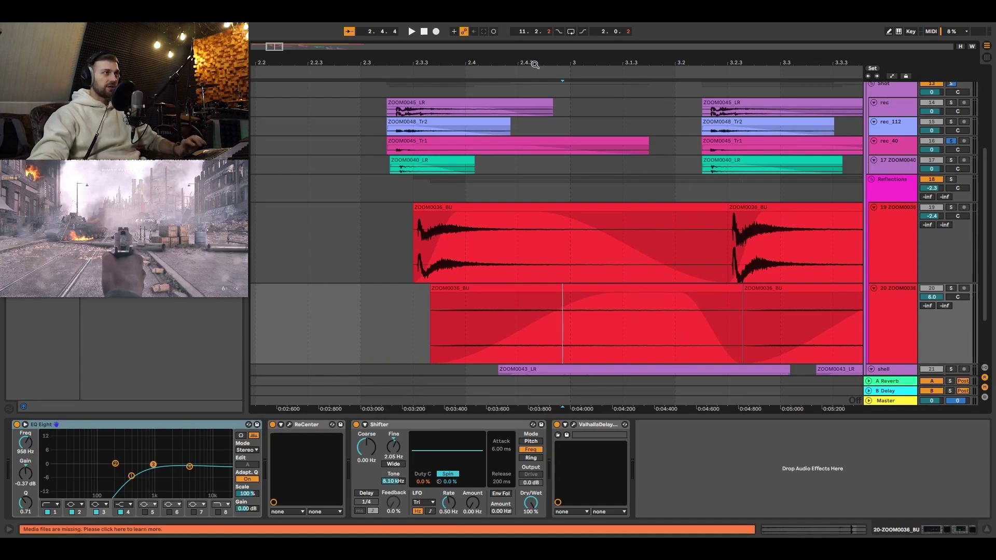
pyautogui.press('-')
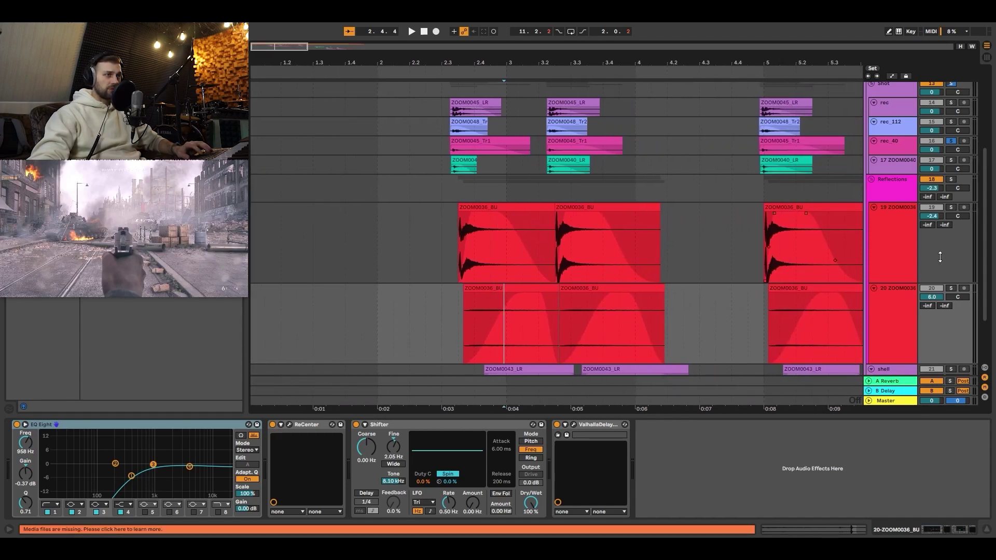
pyautogui.click(872, 229)
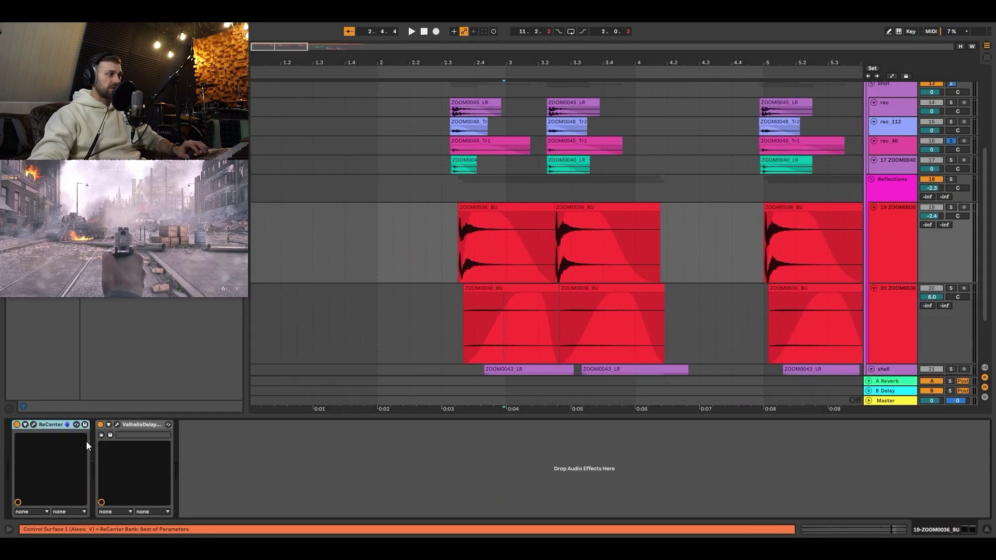
pyautogui.click(117, 425)
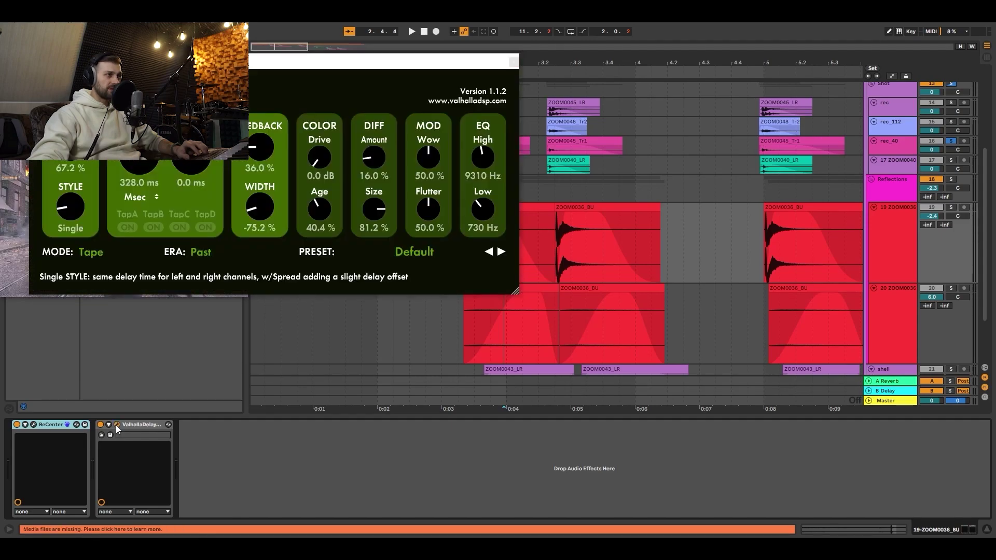
pyautogui.click(116, 424)
pyautogui.click(880, 322)
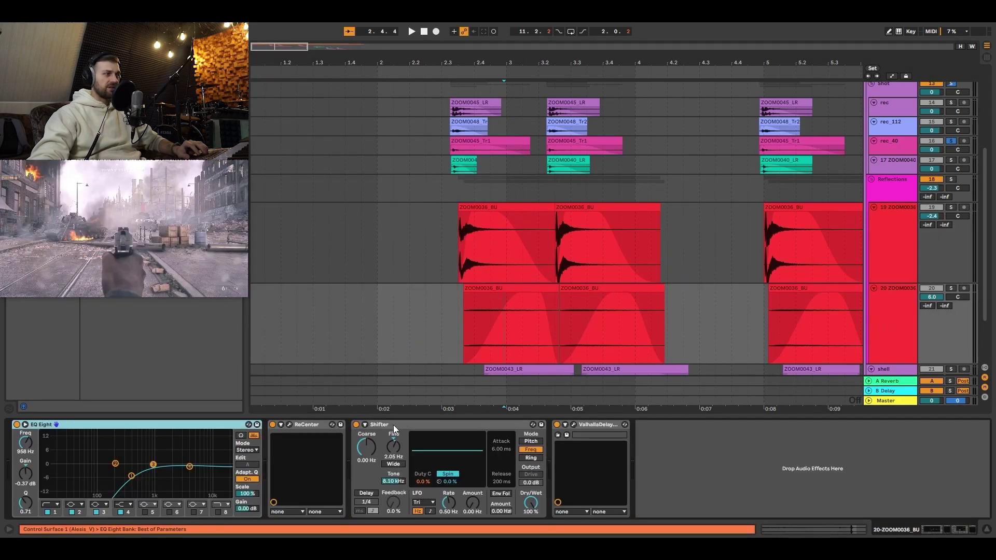
pyautogui.click(573, 424)
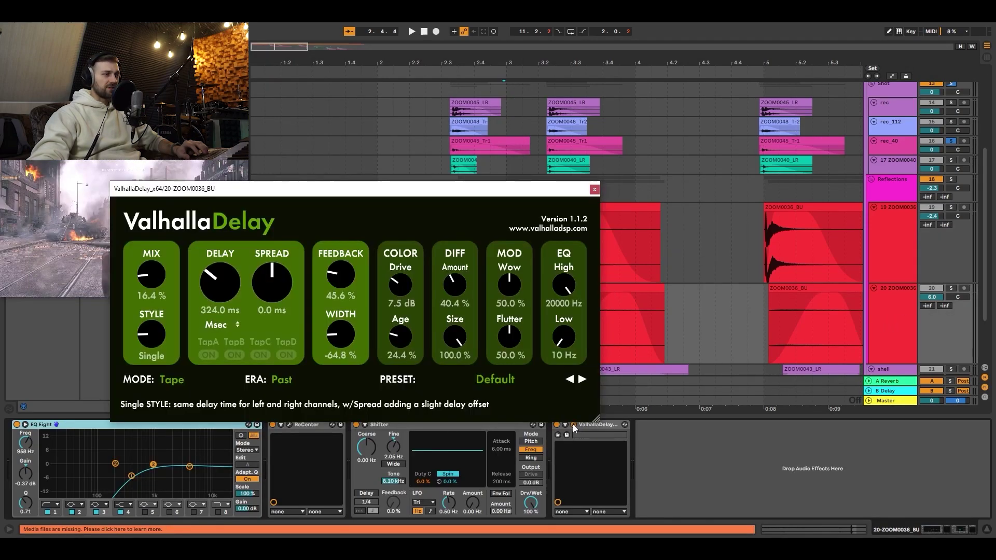
pyautogui.click(594, 189)
# Step: Display the Reflections group's automation in an enlarged lane and examine the EQ Eight 4 Gain A and 3 Gain A curves
pyautogui.click(899, 189)
pyautogui.press('a')
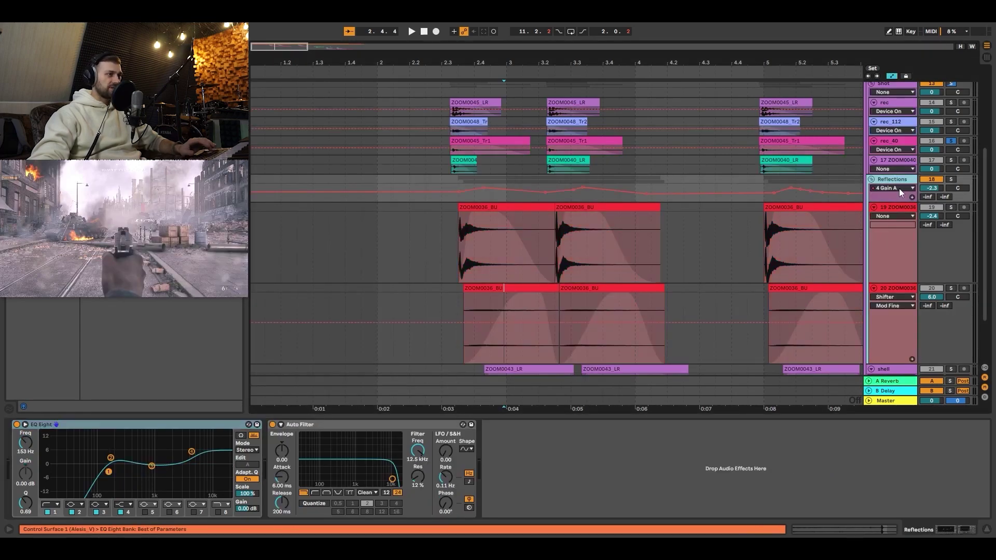
pyautogui.moveTo(890, 199); pyautogui.dragTo(902, 272)
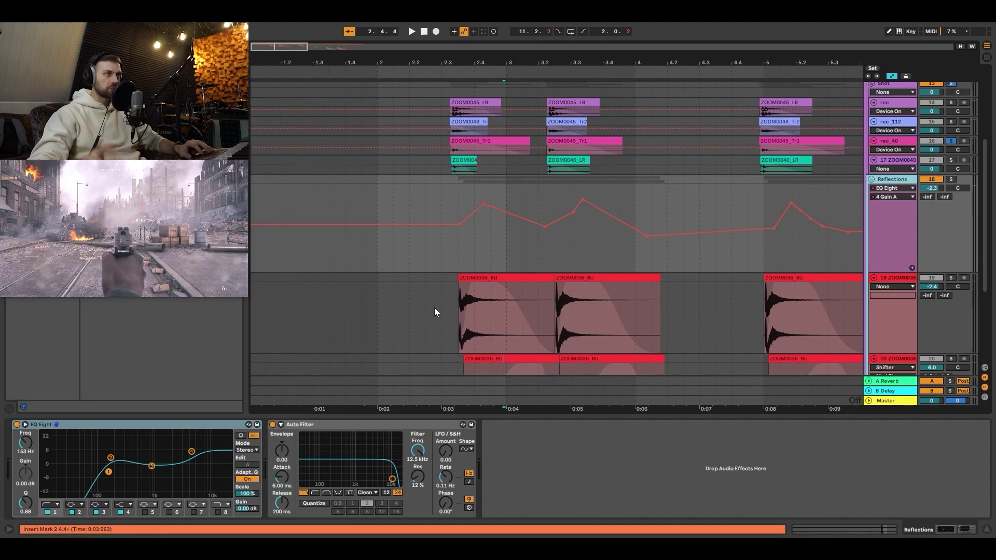
pyautogui.click(911, 197)
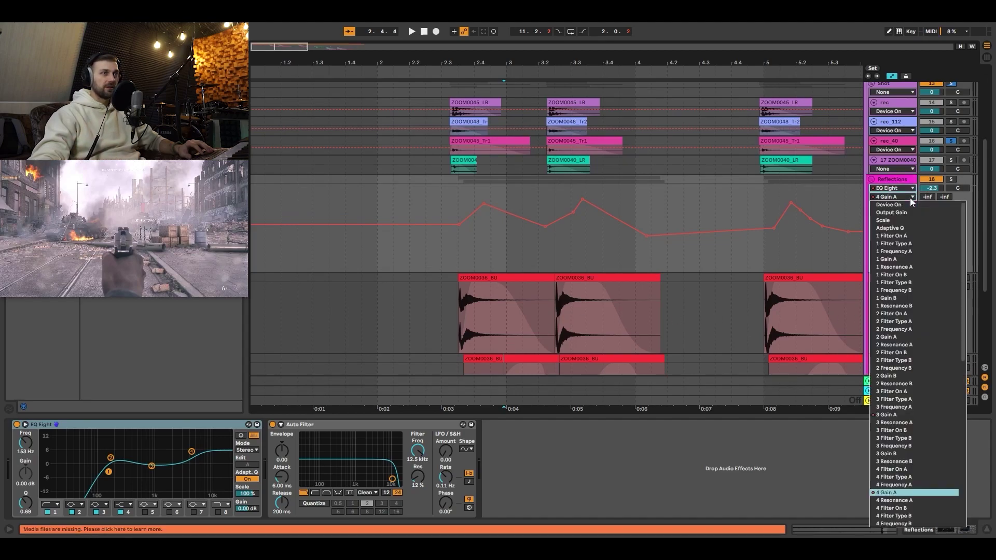
pyautogui.click(887, 415)
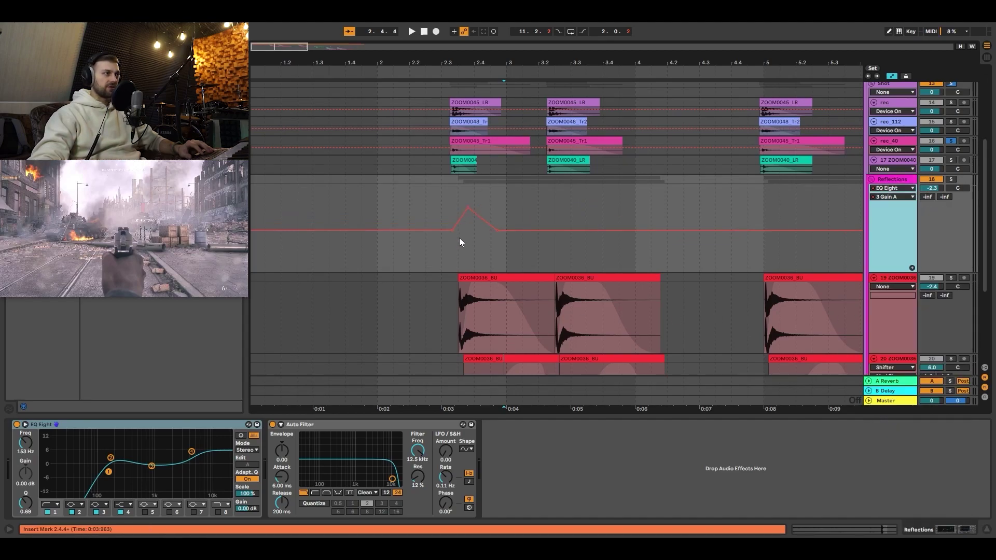
pyautogui.click(911, 188)
pyautogui.press('Escape')
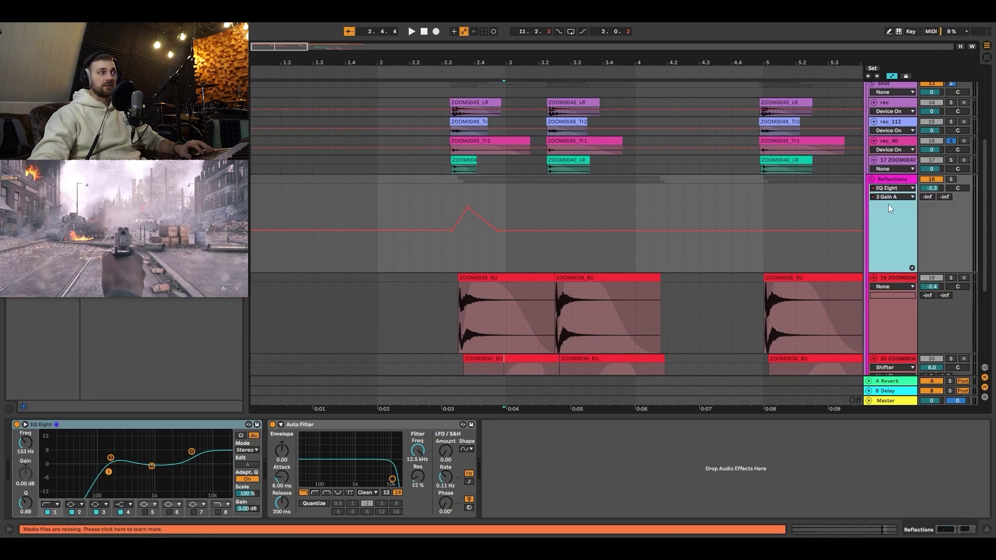
# Step: Hide the automation, solo the Reflections group and play it from just before the first shot
pyautogui.press('a')
pyautogui.click(951, 179)
pyautogui.click(449, 216)
pyautogui.press('space')
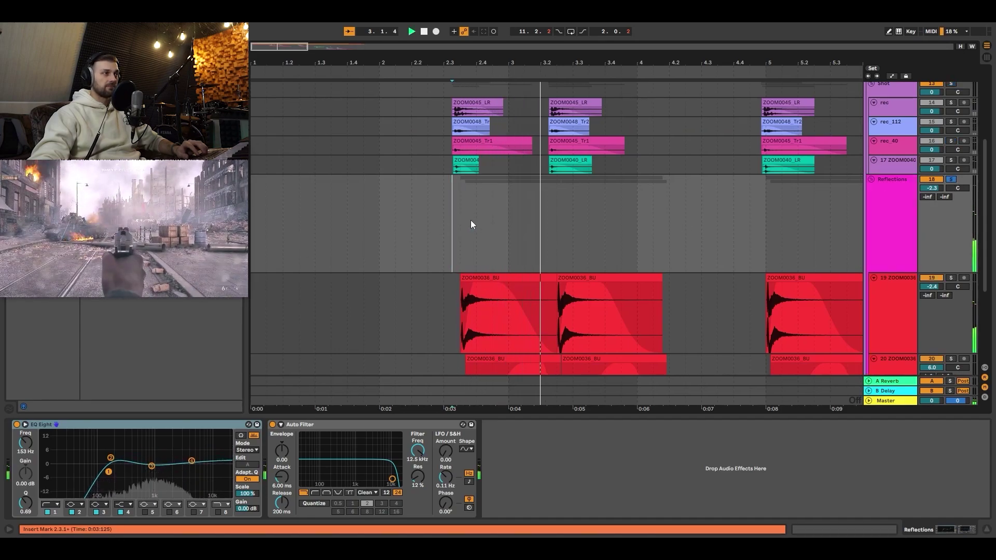
pyautogui.press('space')
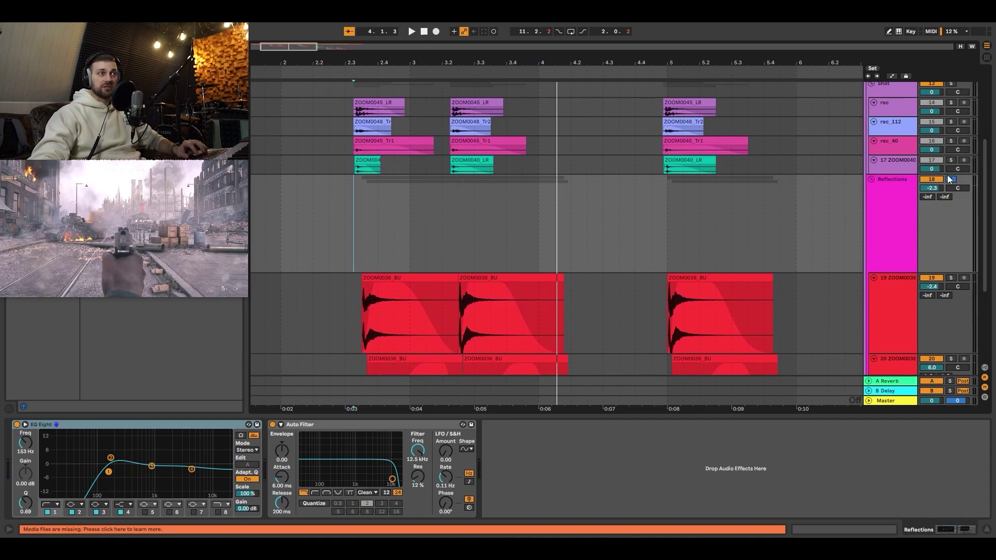
# Step: Examine the effects chain of the rec track in the Shot group, including the ReCenter plug-in's settings
pyautogui.scroll(2, 604, 241)
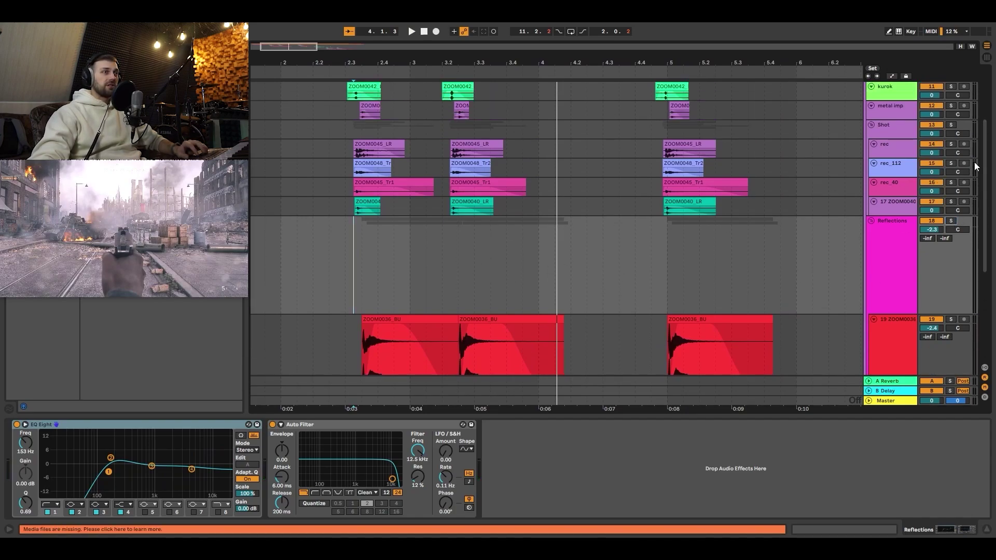
pyautogui.scroll(1, 873, 173)
pyautogui.click(894, 166)
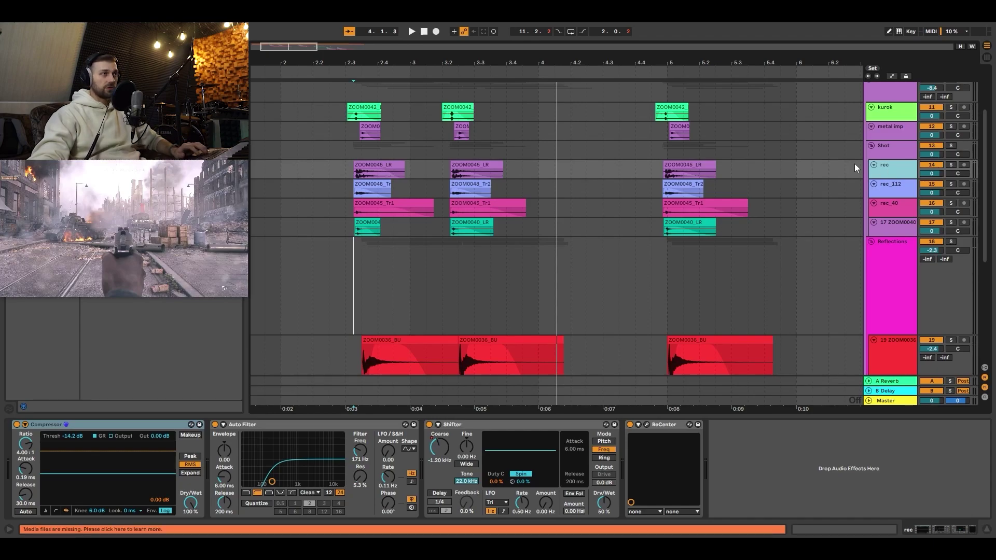
pyautogui.press('space')
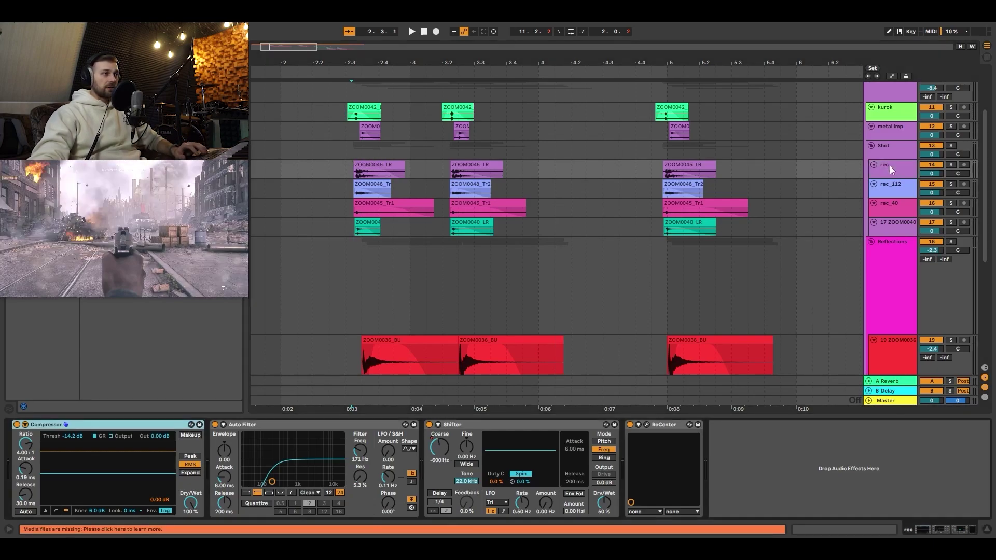
pyautogui.click(891, 169)
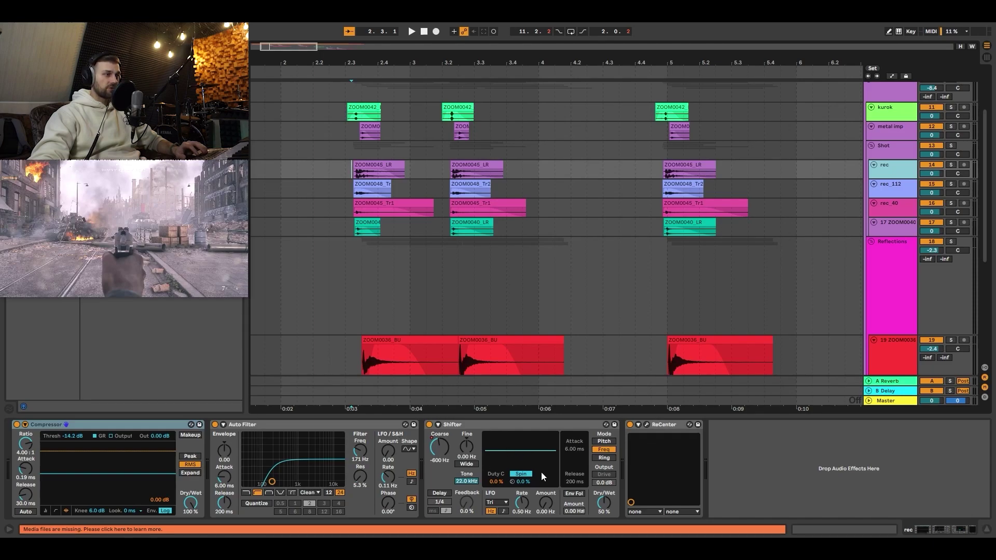
pyautogui.click(646, 424)
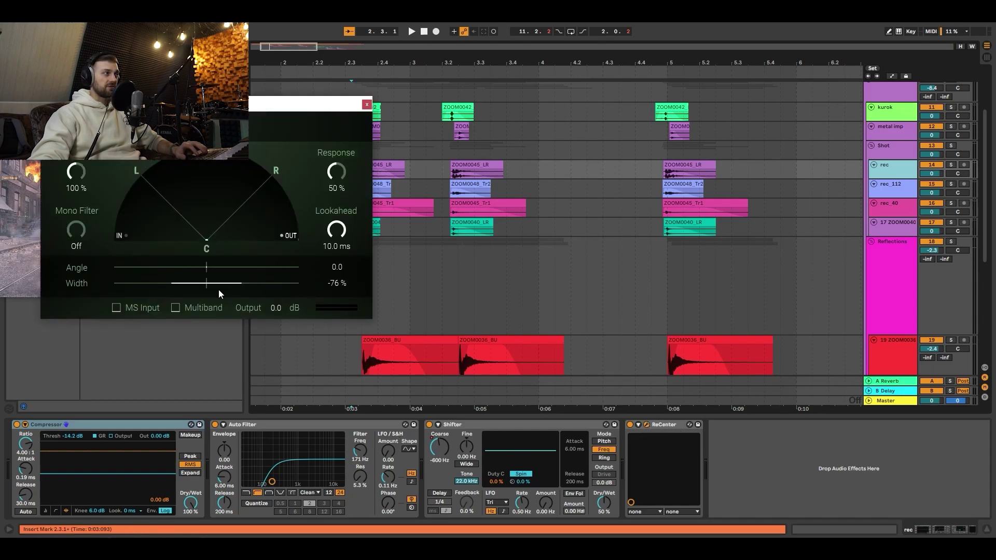
pyautogui.click(366, 105)
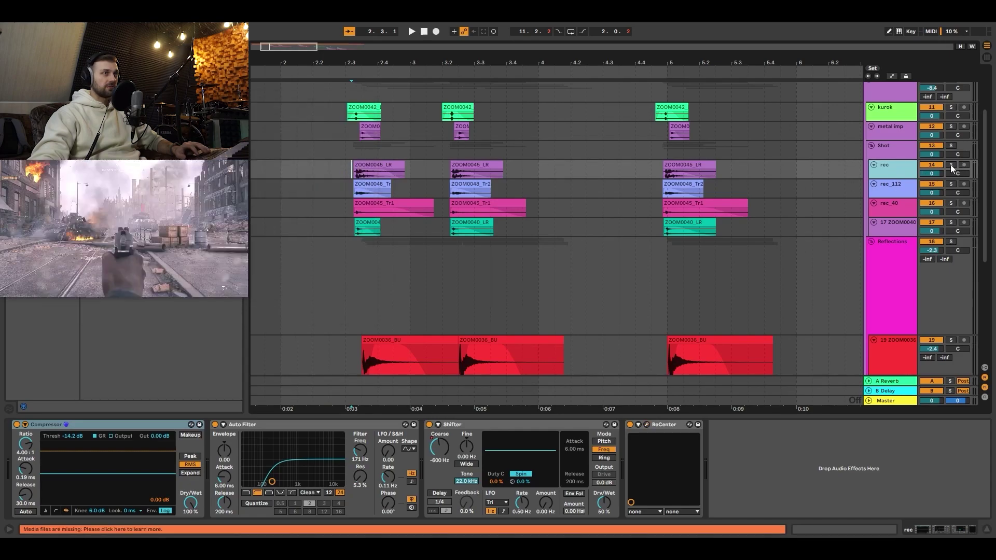
# Step: Solo the rec track, play its first shot clip and release the solo
pyautogui.click(951, 165)
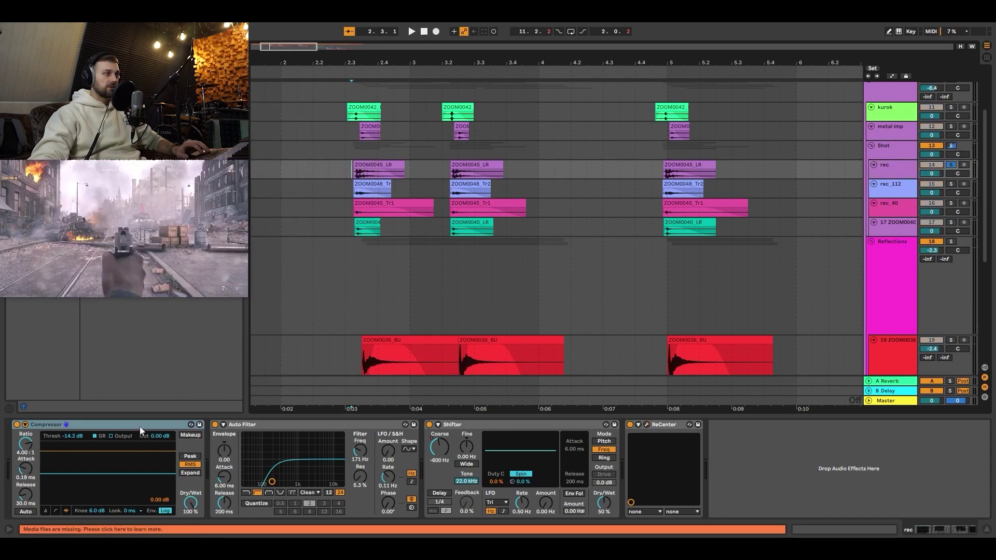
pyautogui.press('space')
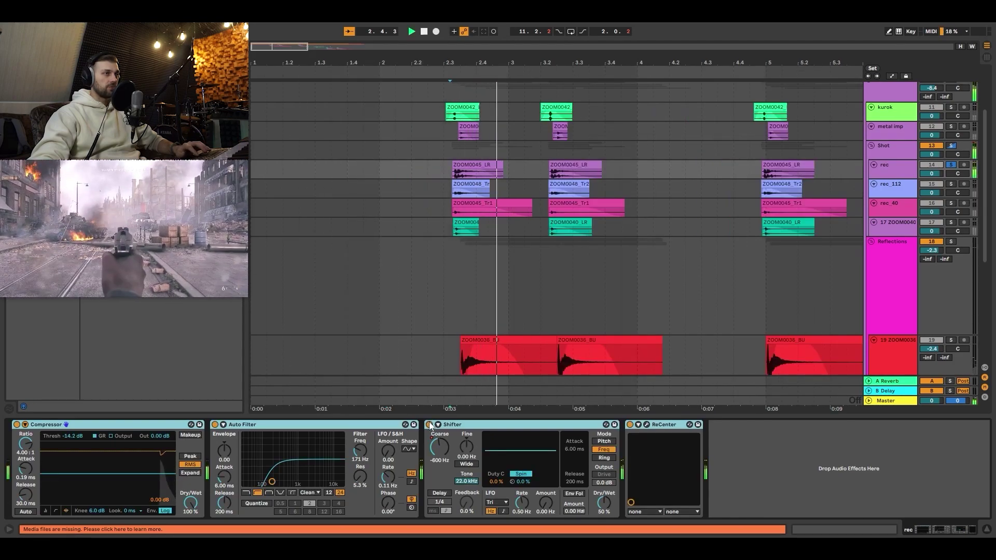
pyautogui.click(948, 164)
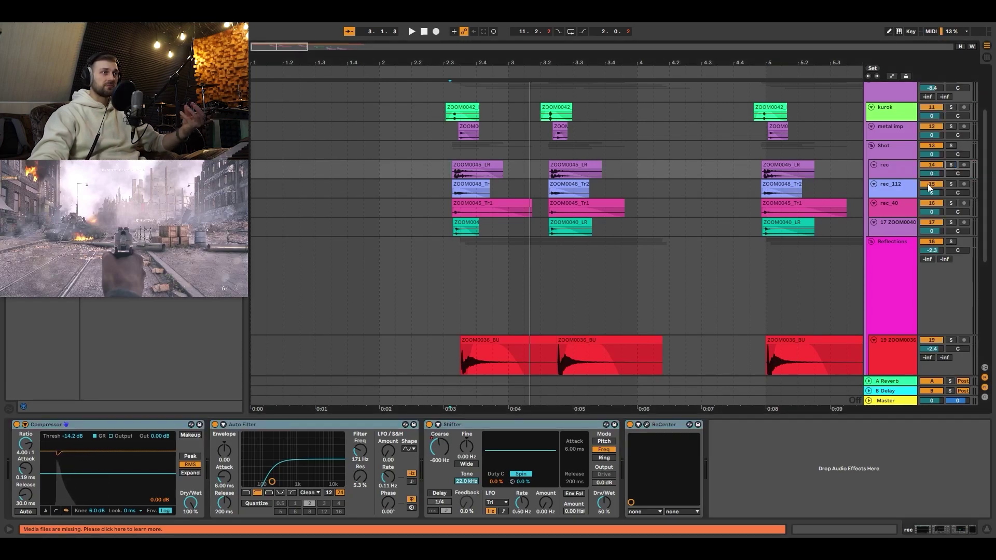
# Step: Display the rec_112 track's Shifter effect and play its first shot clip with the track soloed
pyautogui.click(895, 188)
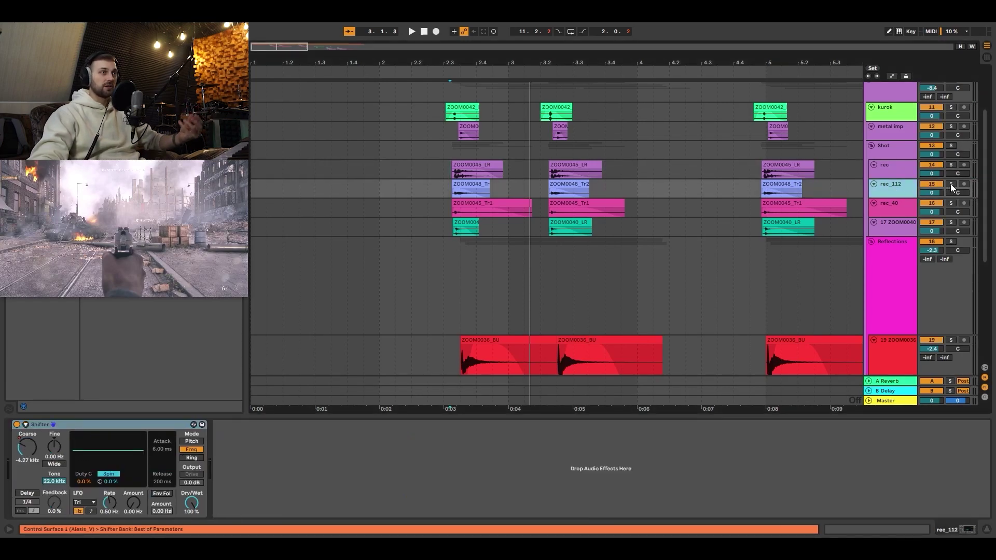
pyautogui.click(950, 184)
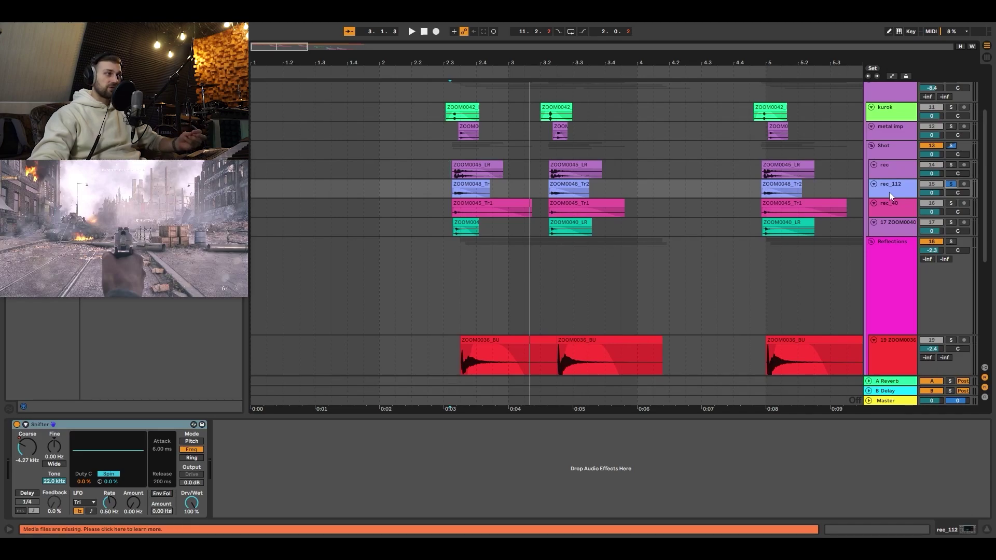
pyautogui.click(458, 195)
pyautogui.press('space')
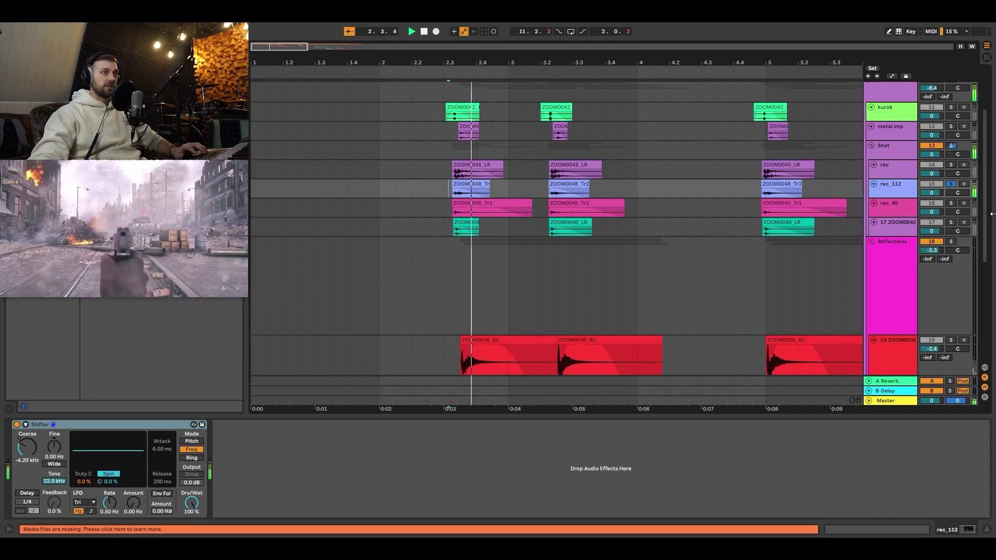
pyautogui.press('space')
pyautogui.press('space')
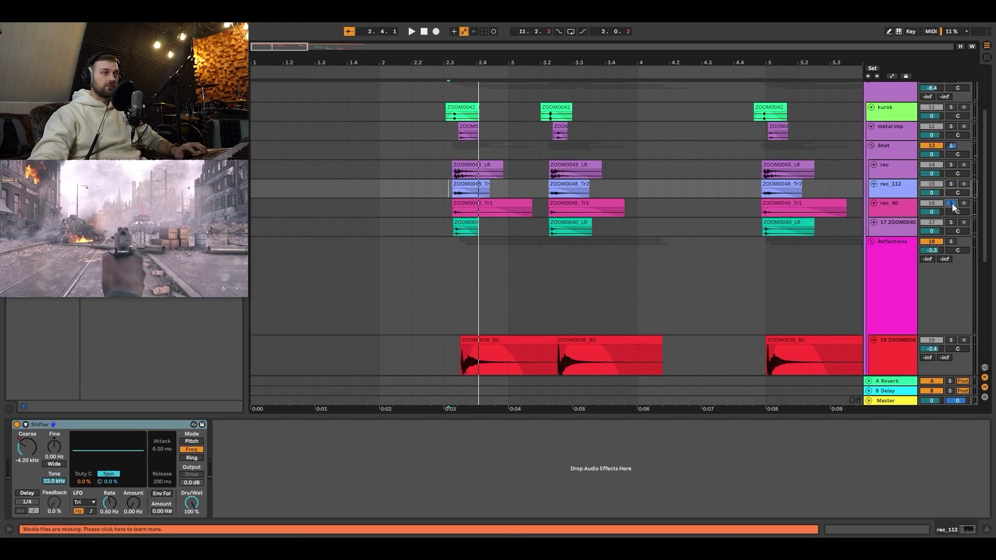
# Step: Audition the first shot clip on the soloed rec_40 track and on the soloed ZOOM0040 track (17), displaying each track's effects
pyautogui.click(905, 208)
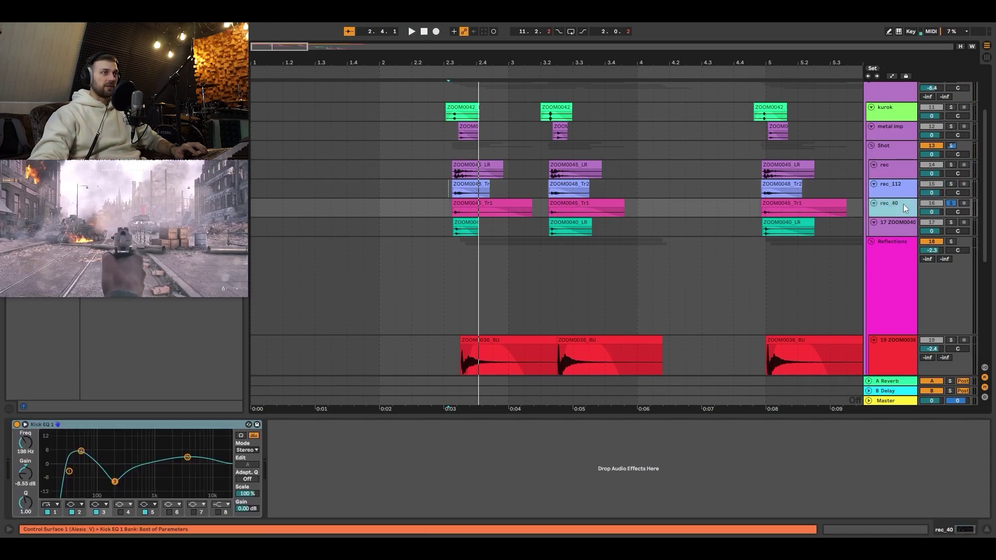
pyautogui.press('space')
pyautogui.press('space')
pyautogui.press('space')
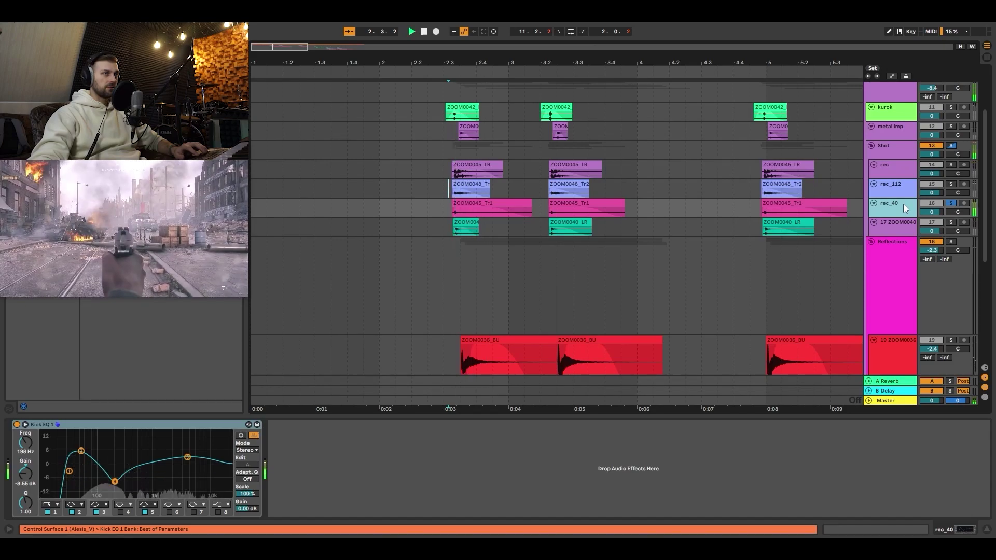
pyautogui.click(951, 222)
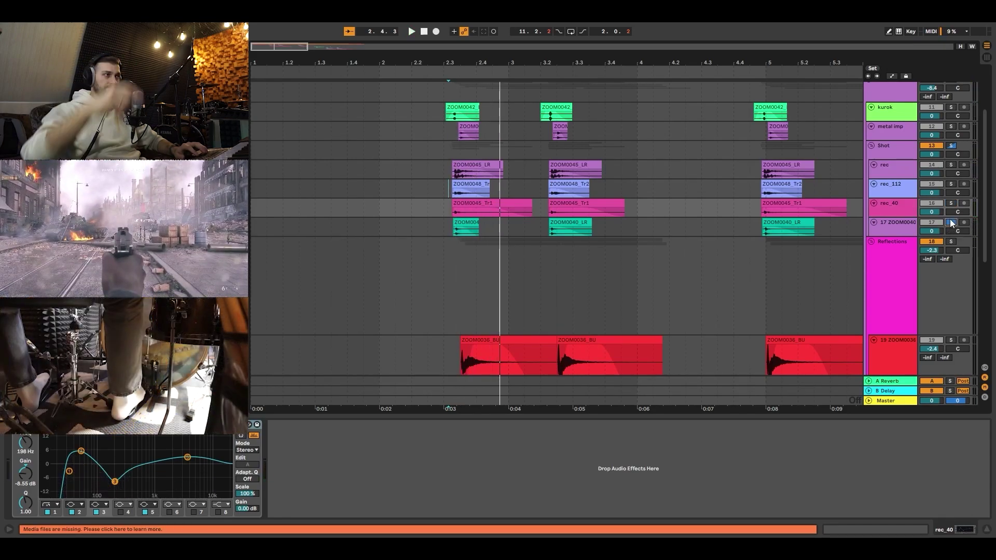
pyautogui.click(455, 228)
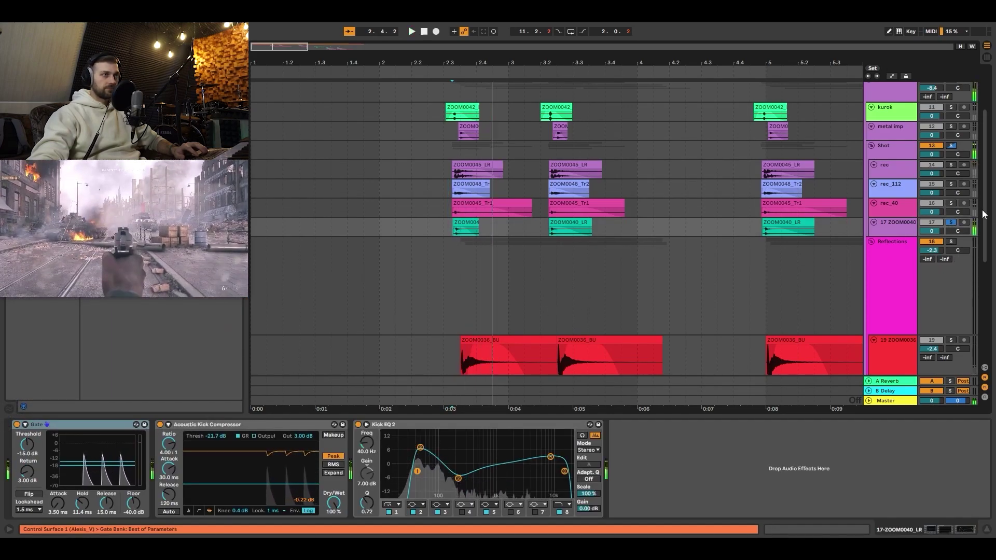
# Step: Solo the PISTOL and Shot groups and play the combined shot layers from just before the first shot
pyautogui.scroll(3, 940, 166)
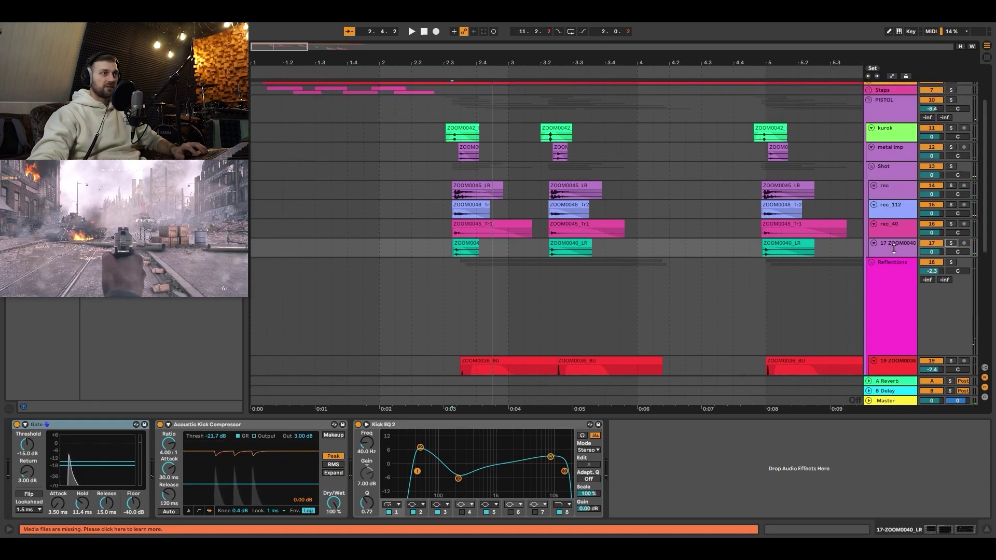
pyautogui.click(950, 110)
pyautogui.keyDown('ctrl'); pyautogui.click(951, 177); pyautogui.keyUp('ctrl')
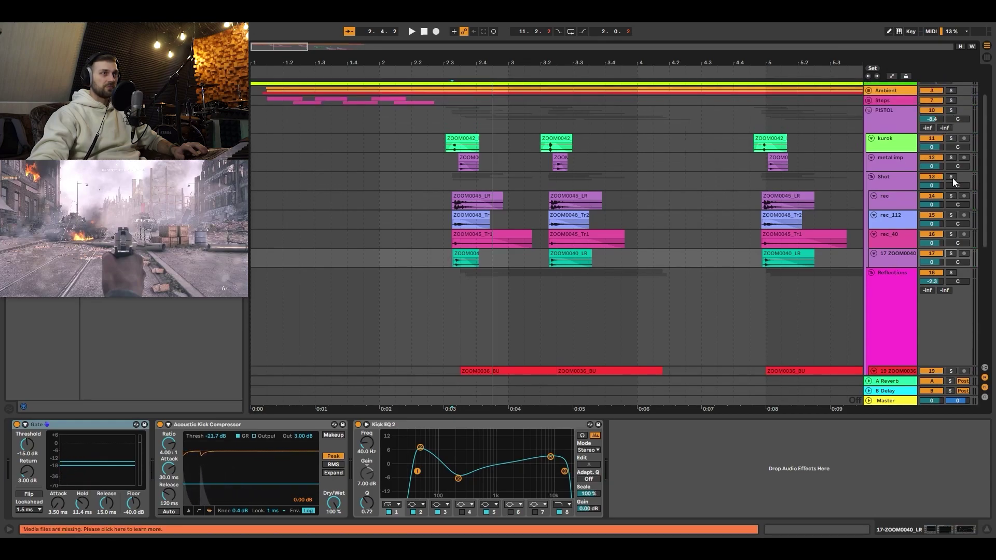
pyautogui.click(440, 195)
pyautogui.press('space')
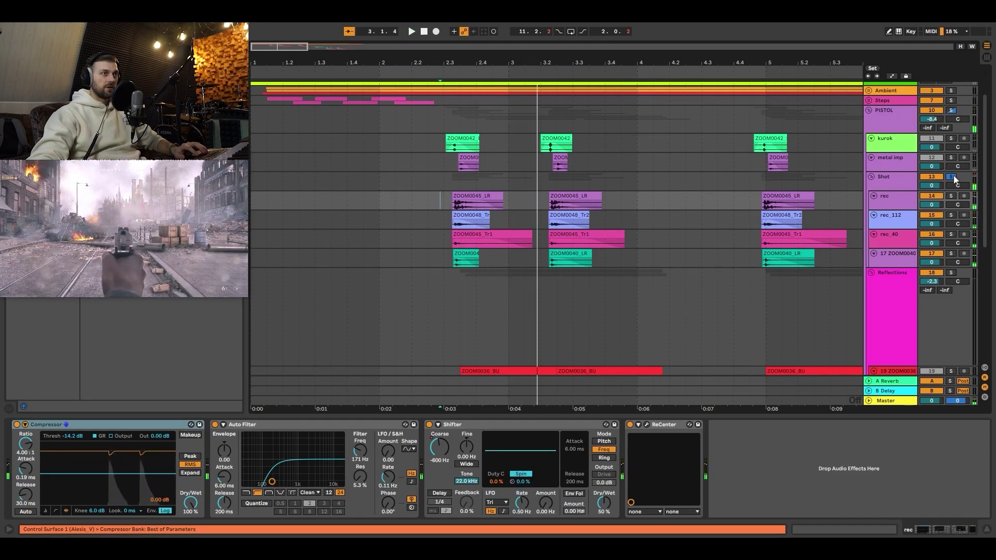
# Step: Play the combined pistol layers from just before the first shot, and audition the battlefield_5 track soloed for comparison
pyautogui.click(441, 135)
pyautogui.press('space')
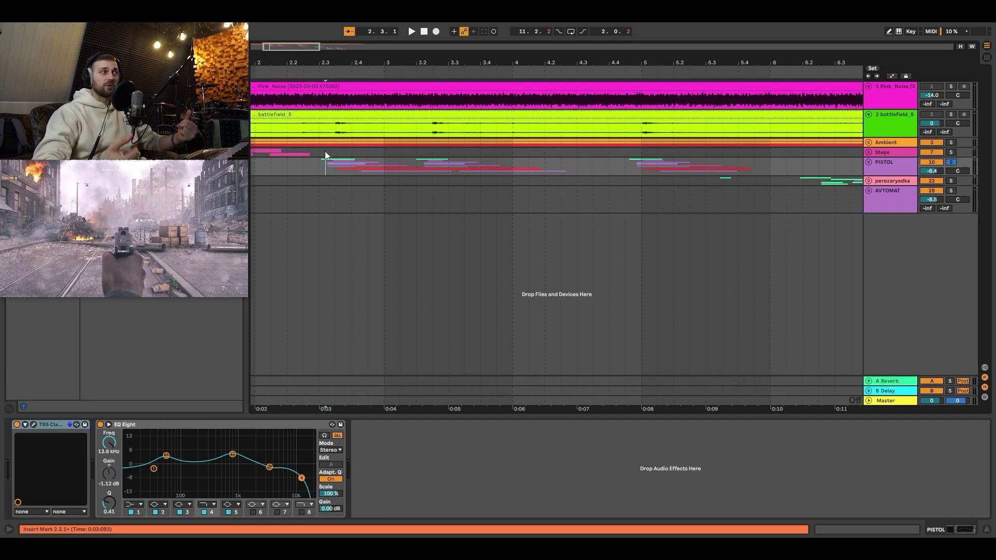
pyautogui.click(329, 131)
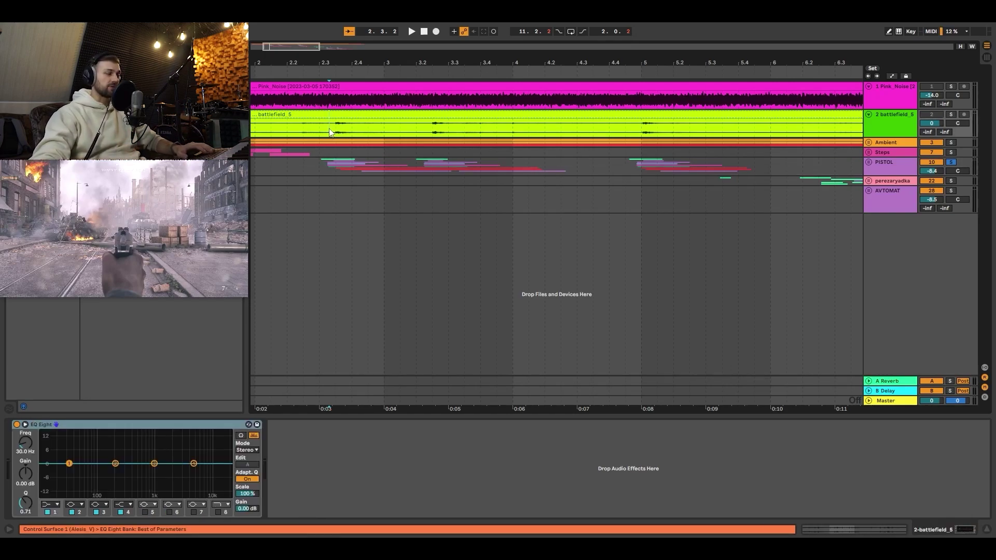
pyautogui.press('space')
pyautogui.hscroll(-3, 329, 131)
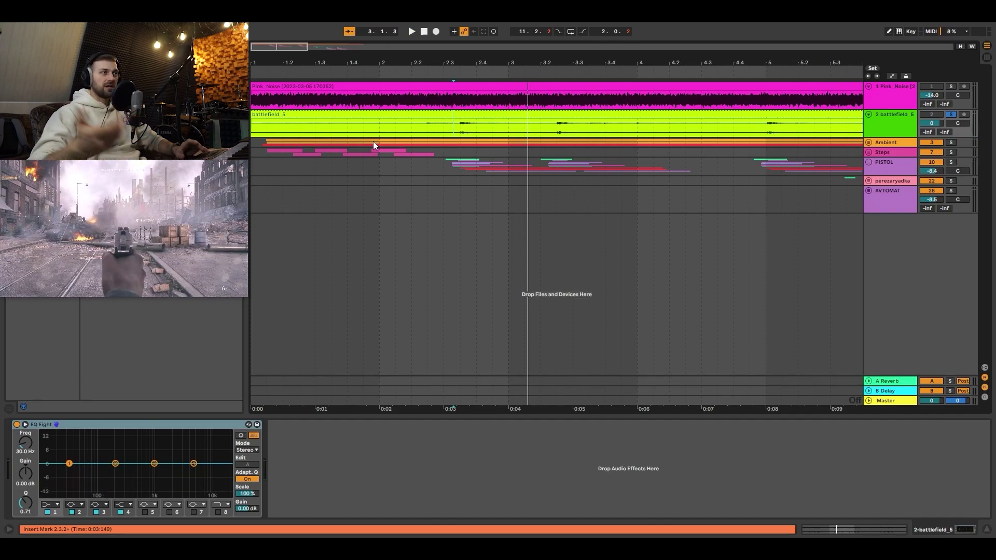
# Step: Inspect the Master track's REFERENCE plugin with BTLFLD_PIST_01 loaded, try its Original and Reference switch, and close it
pyautogui.click(421, 168)
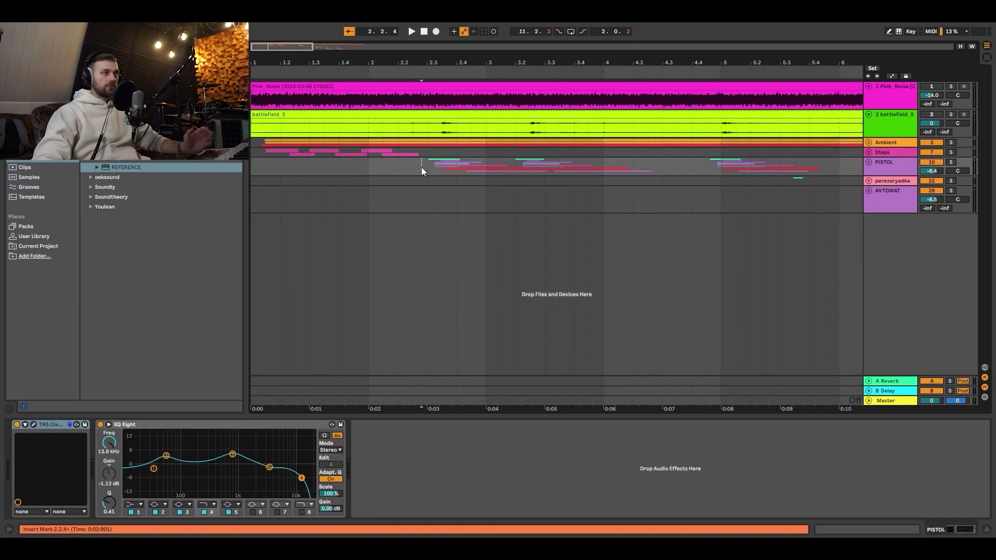
pyautogui.click(910, 166)
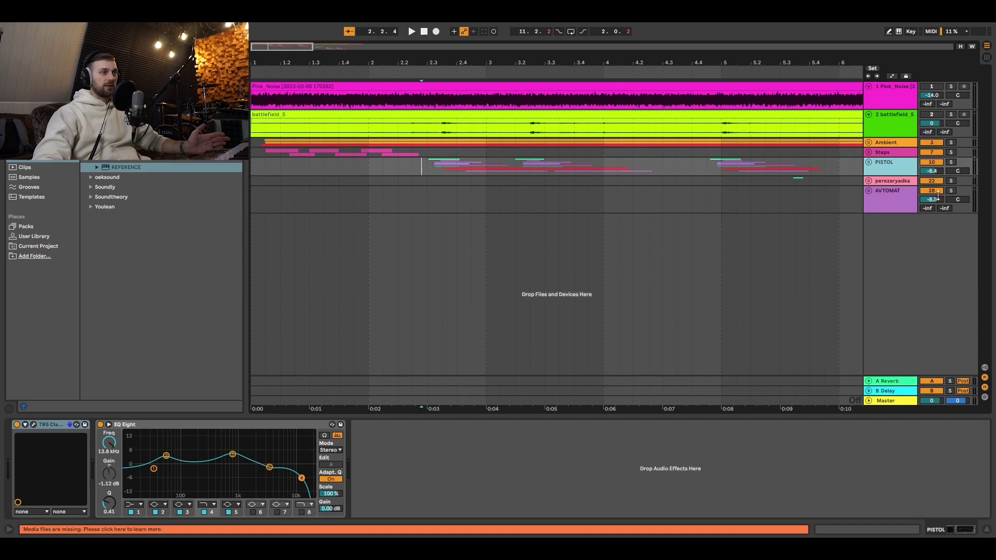
pyautogui.click(889, 403)
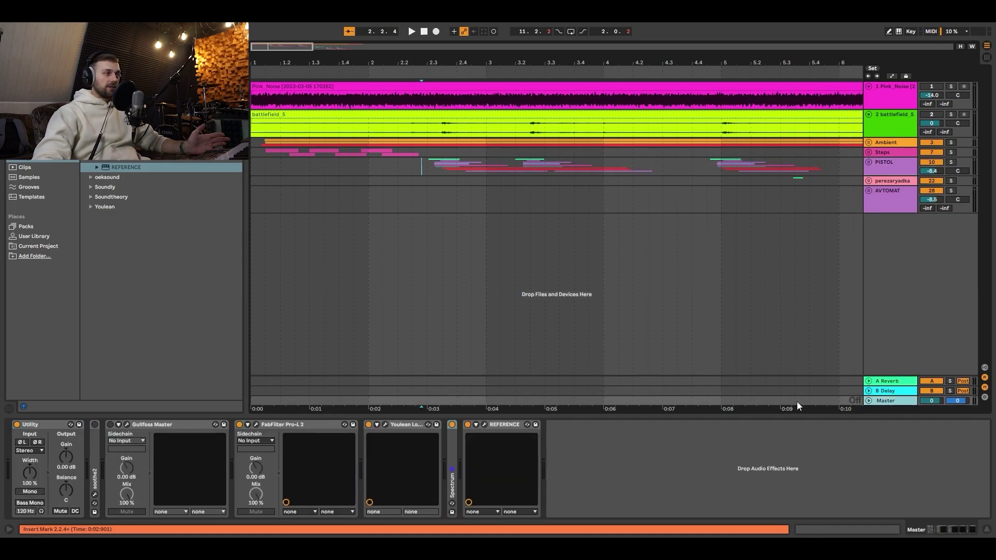
pyautogui.click(484, 424)
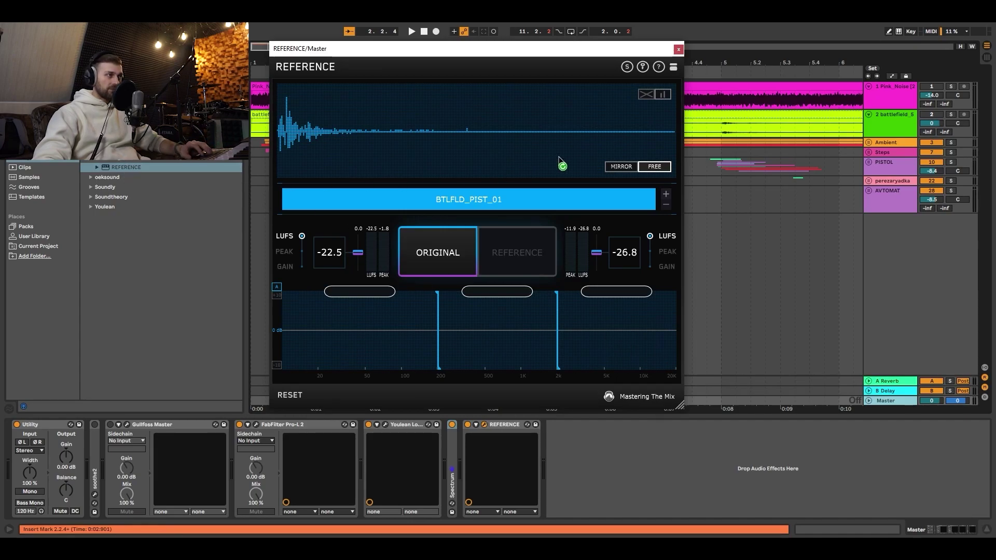
pyautogui.click(520, 252)
pyautogui.click(431, 252)
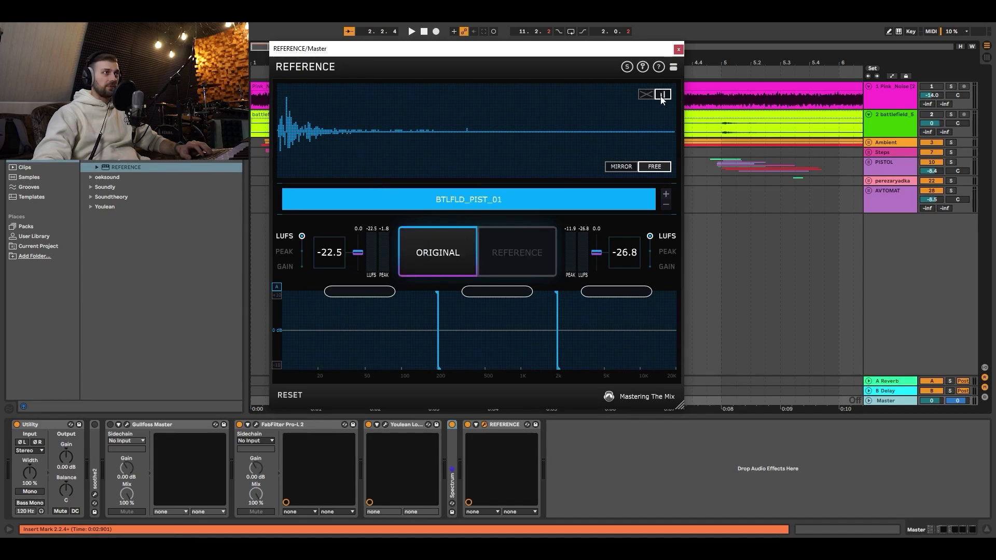
pyautogui.click(678, 50)
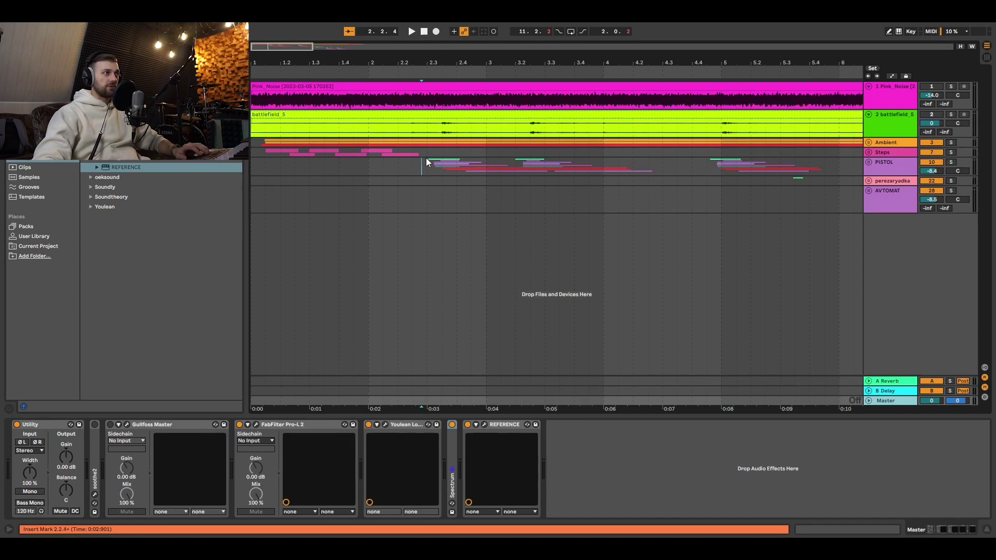
# Step: Loop the PISTOL group's first two shots, starting at 2.2.3 with a length of 2.0.1
pyautogui.moveTo(425, 163); pyautogui.dragTo(661, 166)
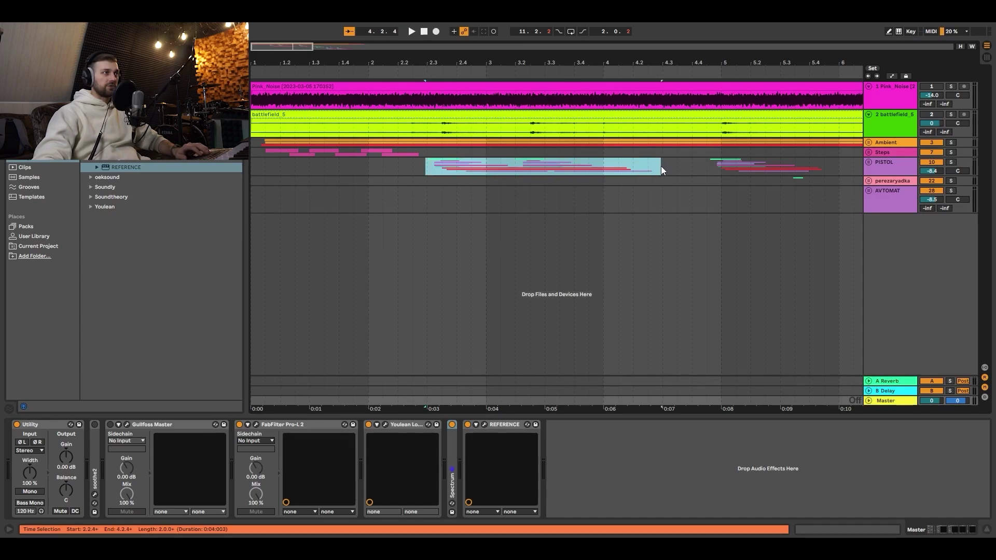
pyautogui.press('-')
pyautogui.hotkey('ctrl', 'l')
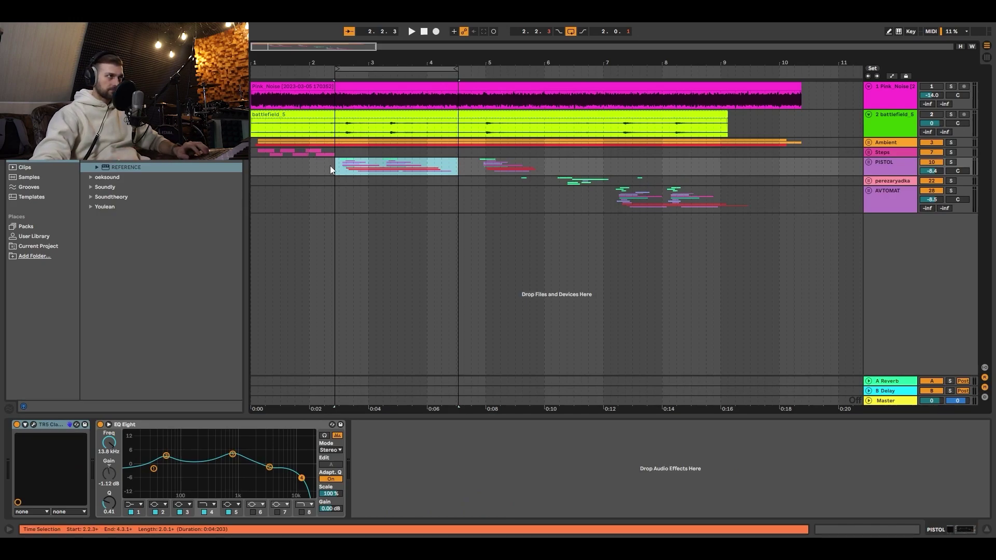
# Step: Play the looped pistol shots through the Master's REFERENCE plugin, alternating between the original mix and BTLFLD_PIST_01
pyautogui.click(884, 402)
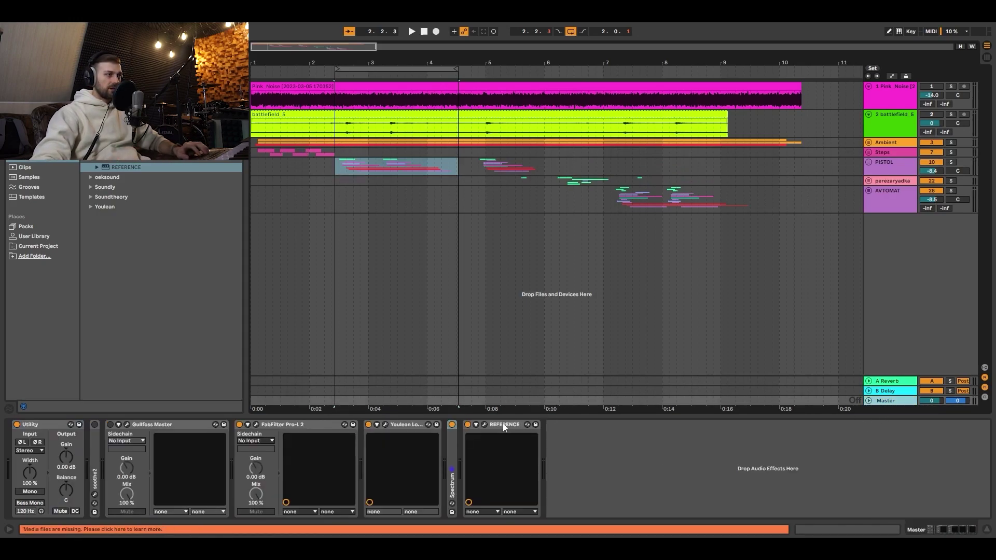
pyautogui.click(484, 424)
pyautogui.click(422, 256)
pyautogui.click(422, 255)
pyautogui.press('space')
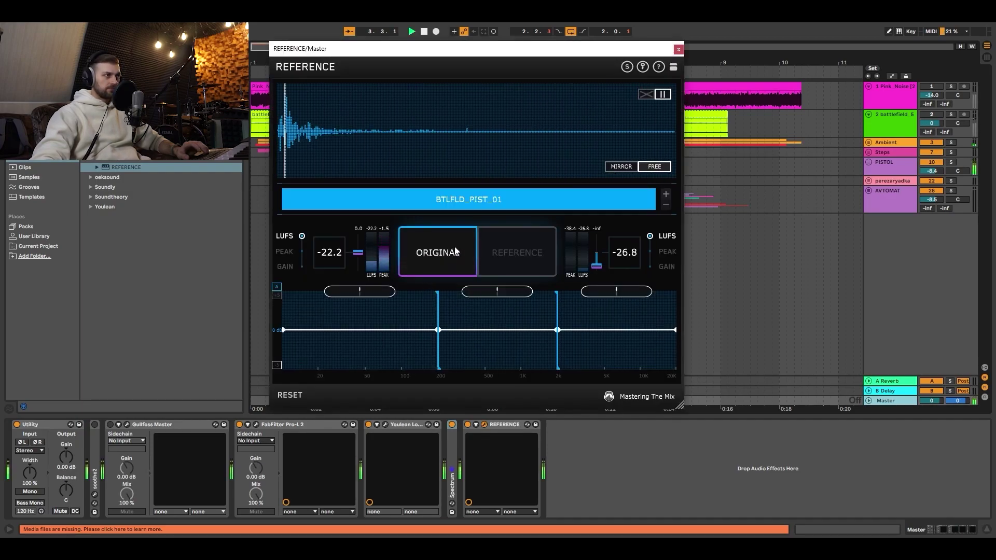
pyautogui.click(527, 266)
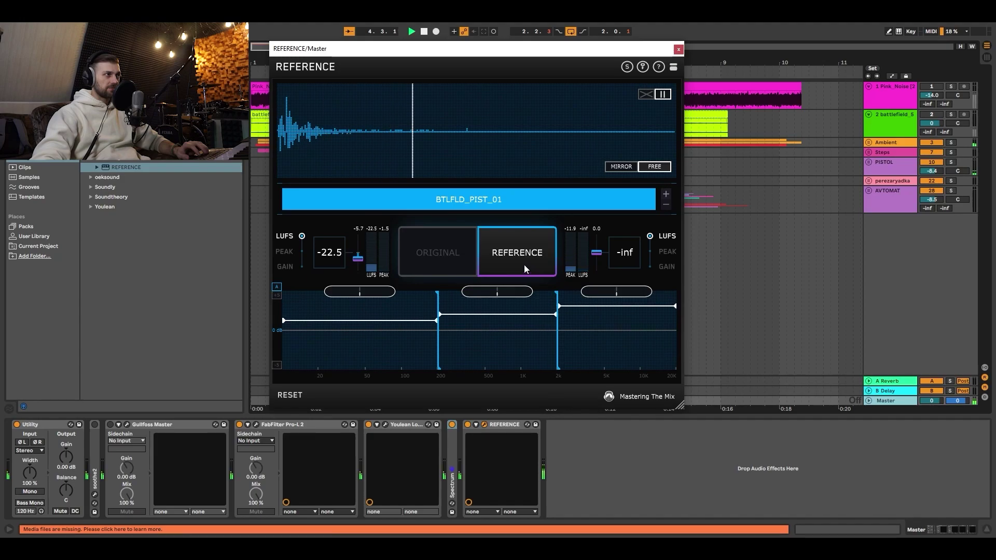
pyautogui.click(442, 248)
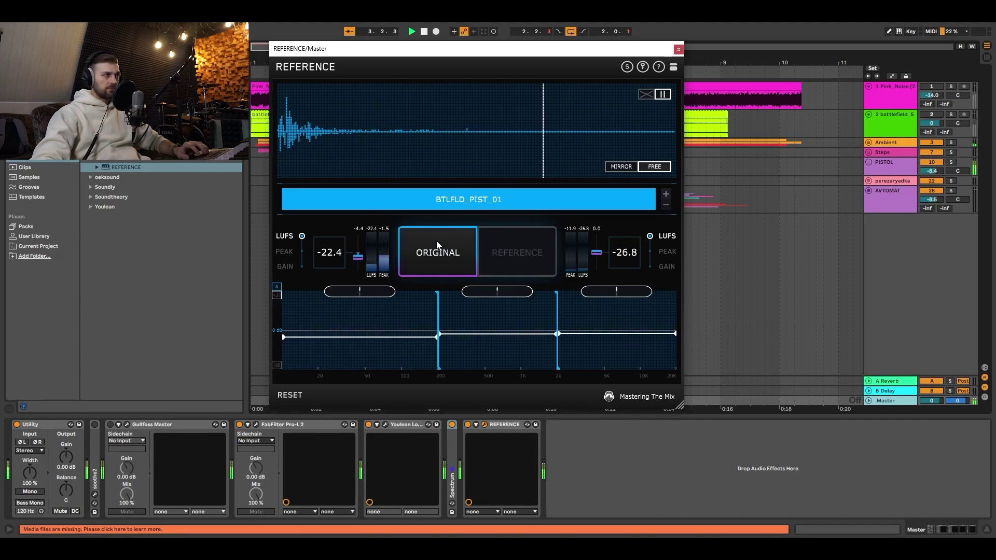
pyautogui.click(441, 242)
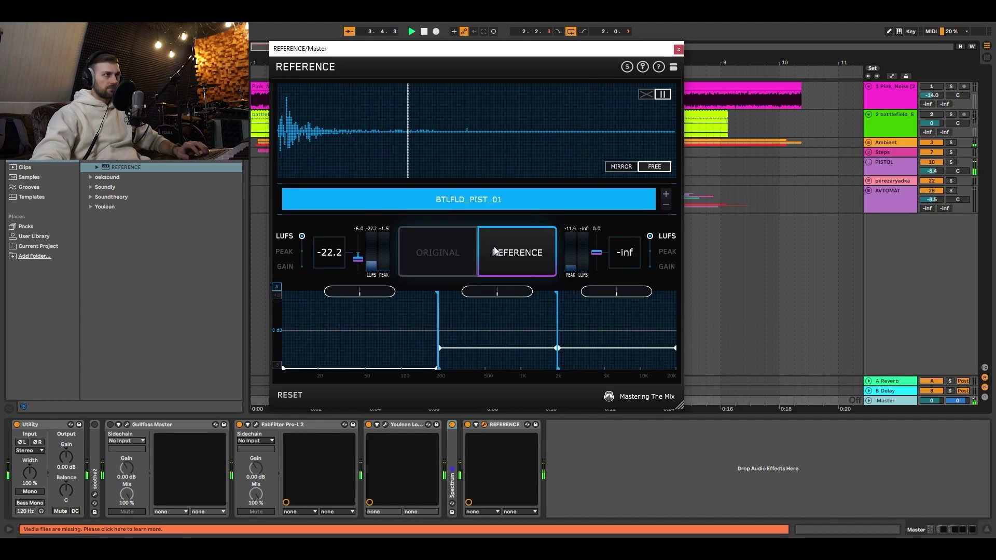
pyautogui.click(447, 248)
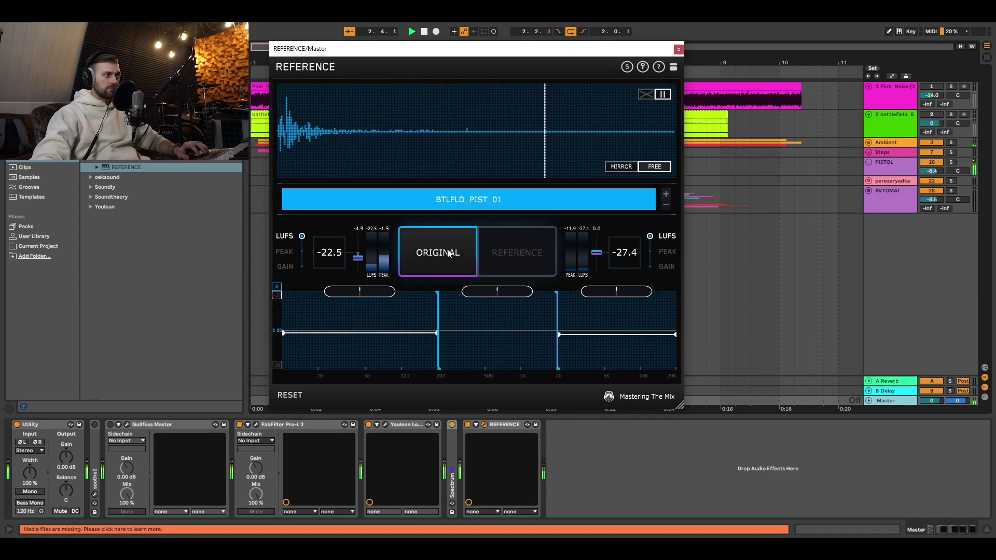
pyautogui.click(507, 254)
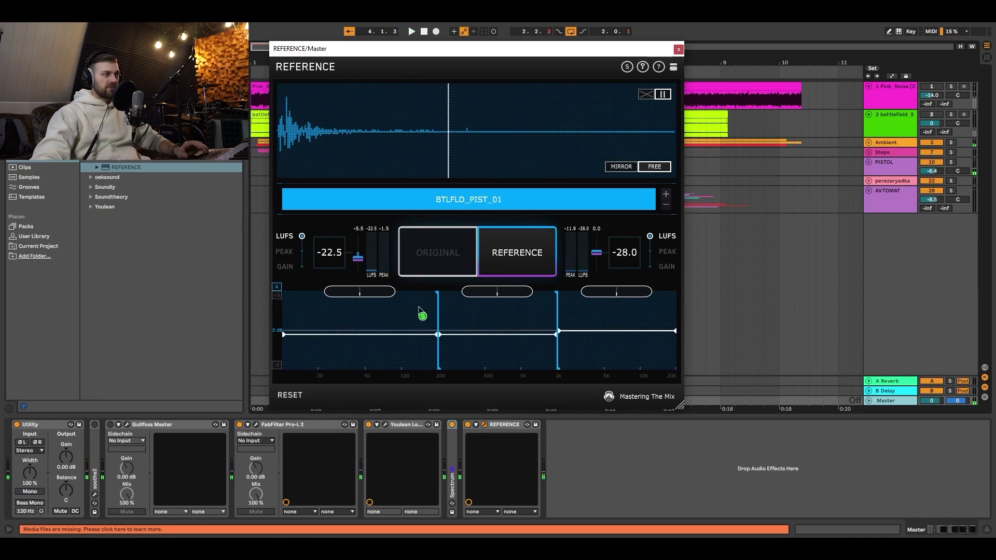
# Step: Compare original and reference in isolated frequency bands while the loop plays, and deactivate the REFERENCE device
pyautogui.press('space')
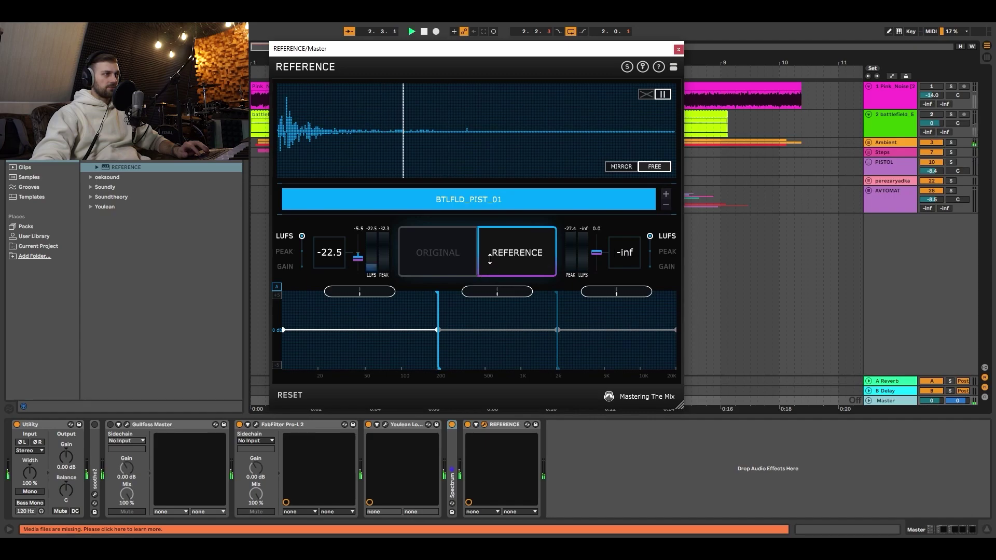
pyautogui.click(440, 251)
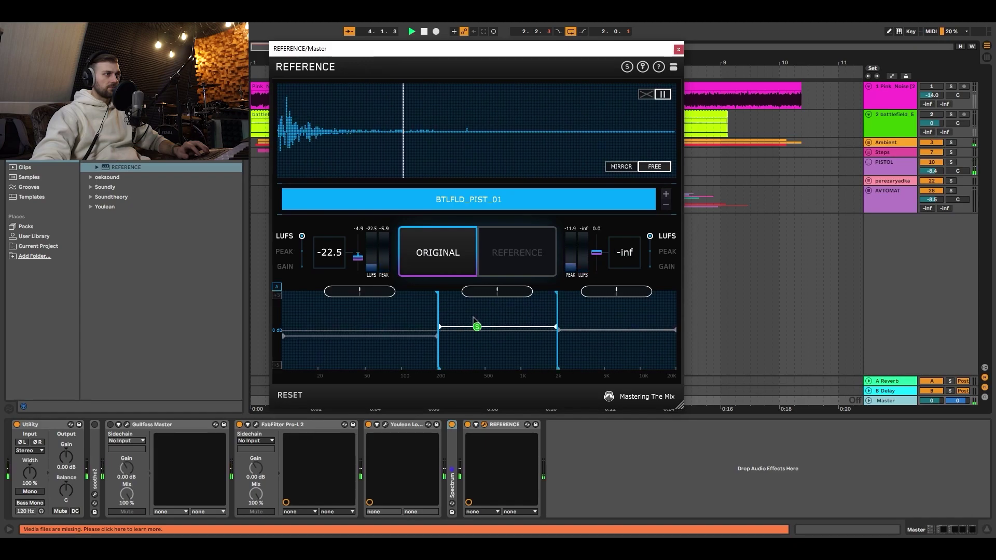
pyautogui.click(529, 252)
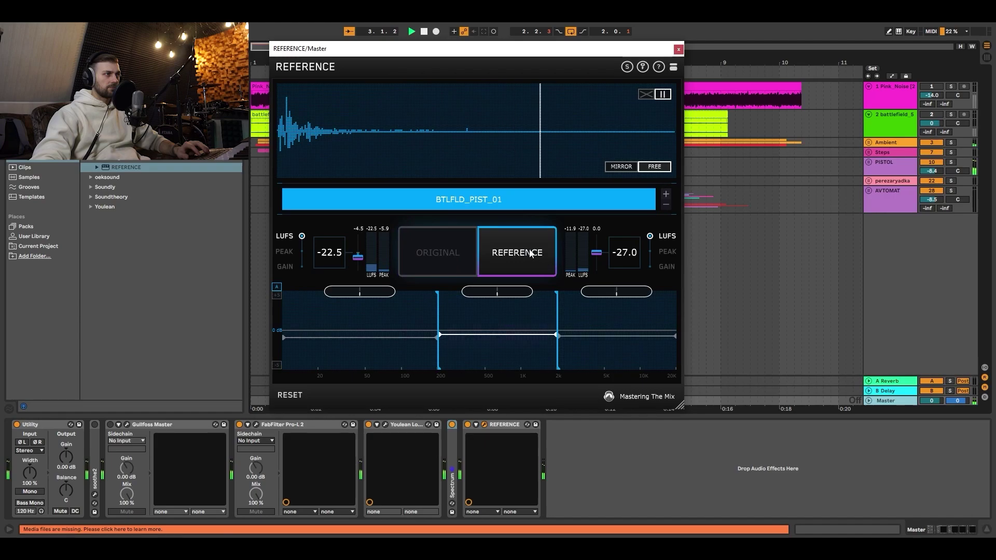
pyautogui.click(468, 424)
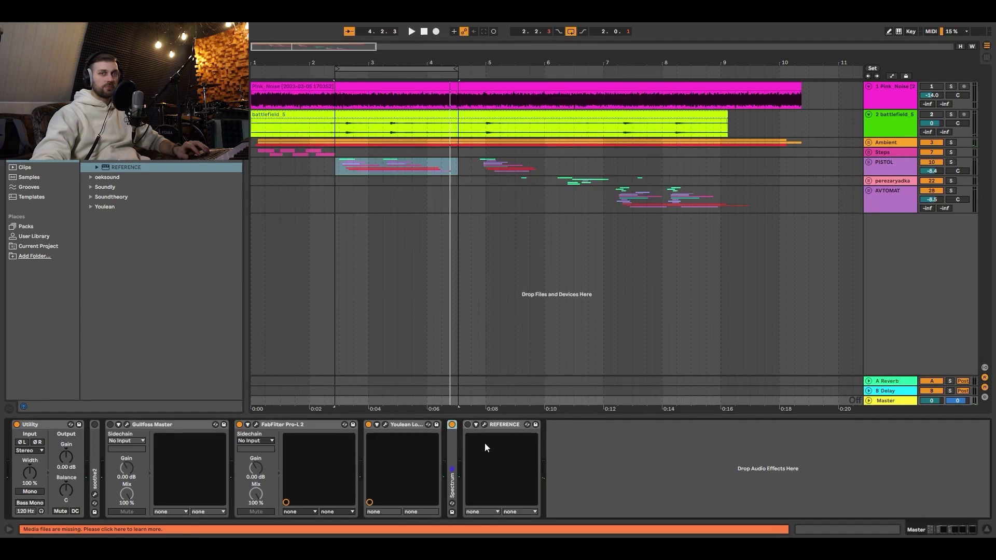
# Step: Play the AVTOMAT group's layered shots from 7.2.1, just before the first automatic shot
pyautogui.scroll(-3, 756, 211)
pyautogui.click(306, 182)
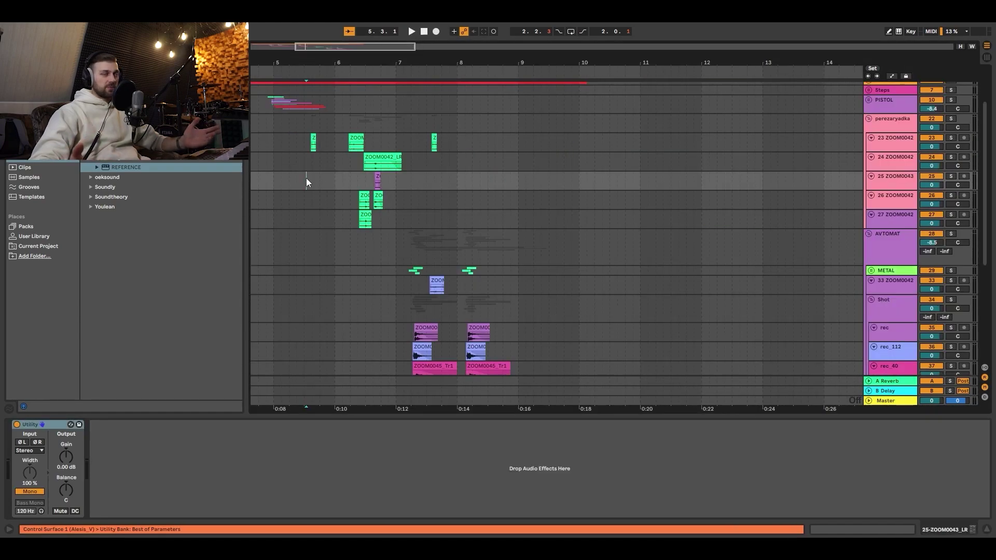
pyautogui.scroll(-2, 382, 237)
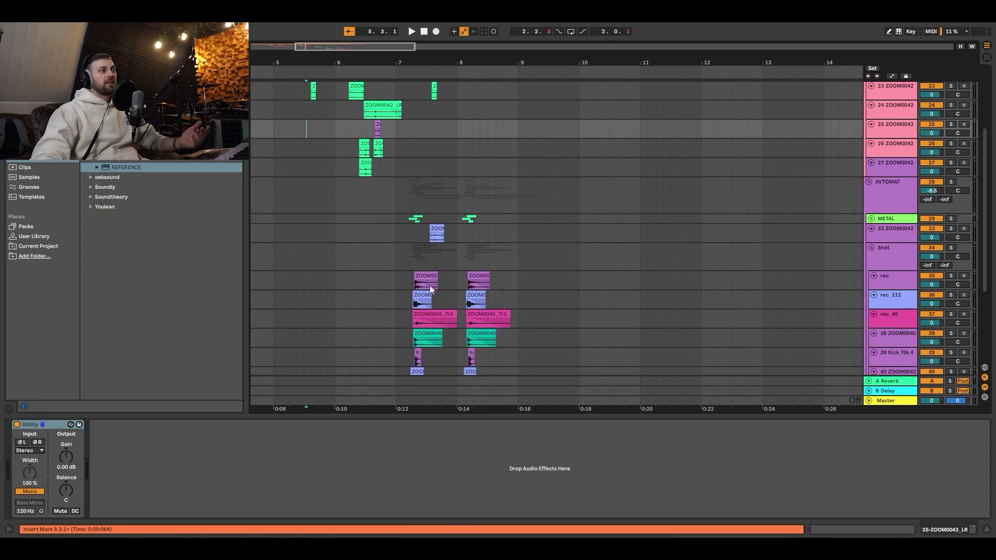
pyautogui.click(408, 286)
pyautogui.scroll(-1, 415, 285)
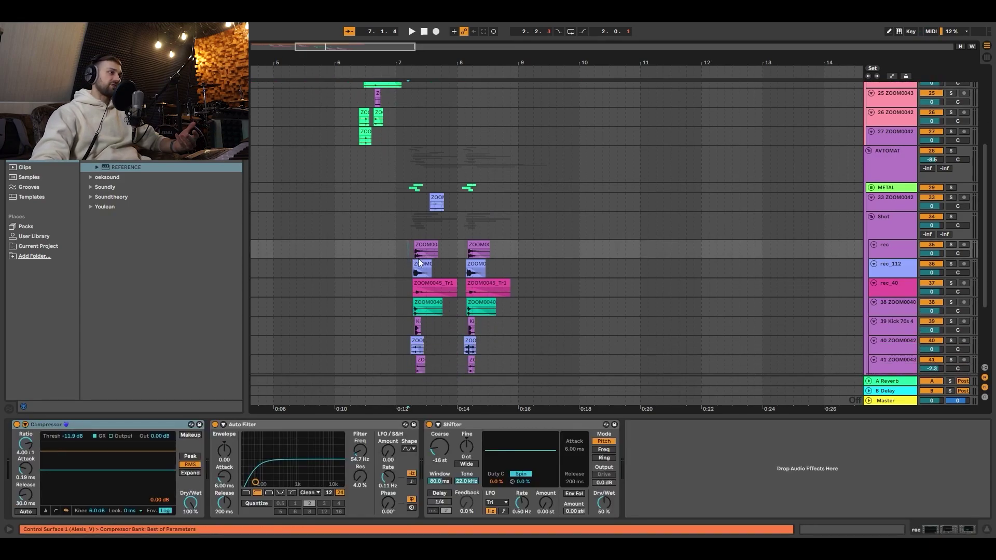
pyautogui.scroll(-1, 411, 255)
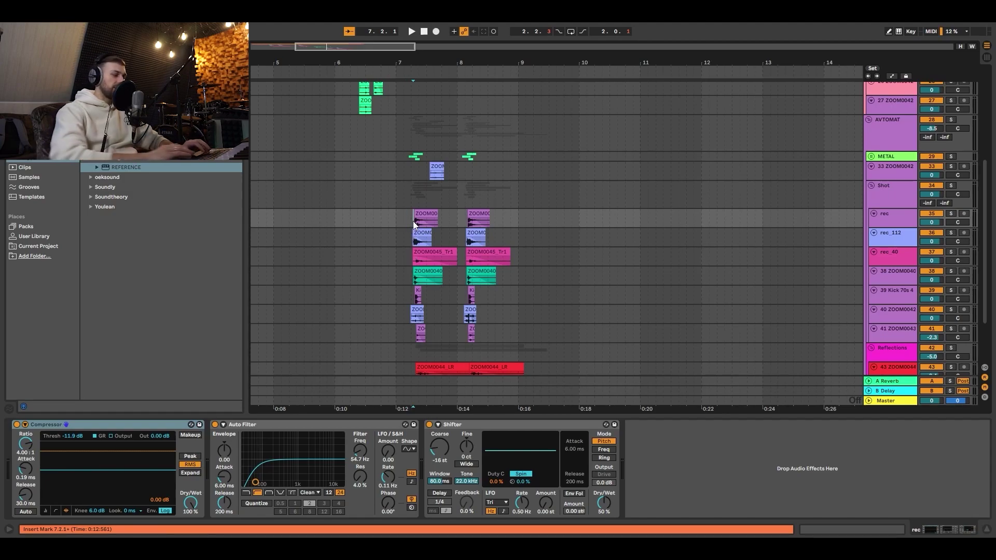
pyautogui.press('space')
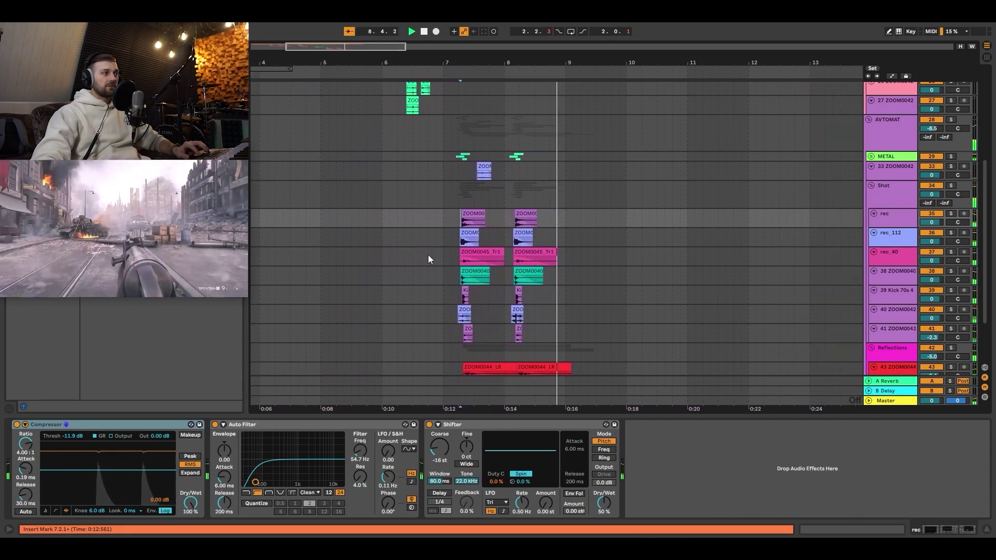
pyautogui.press('space')
# Step: Display the effects of the ZOOM0044 reflection track (43) and the ZOOM0040 shot track (38)
pyautogui.scroll(-2, 433, 258)
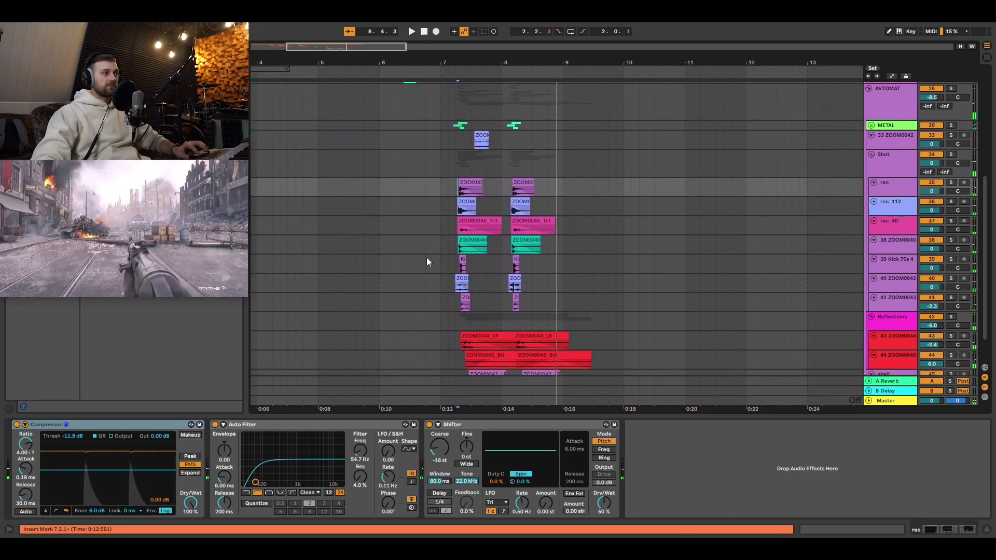
pyautogui.click(484, 338)
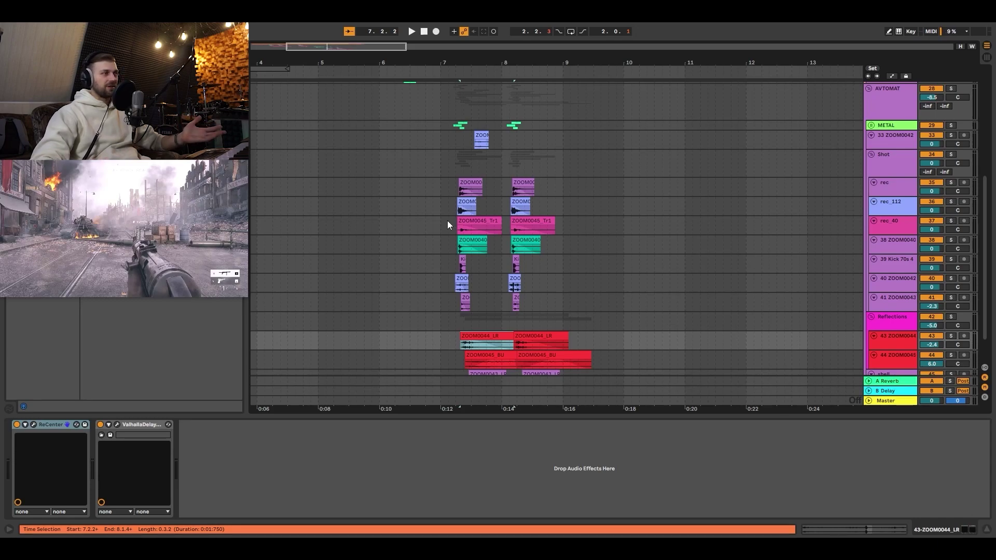
pyautogui.click(456, 241)
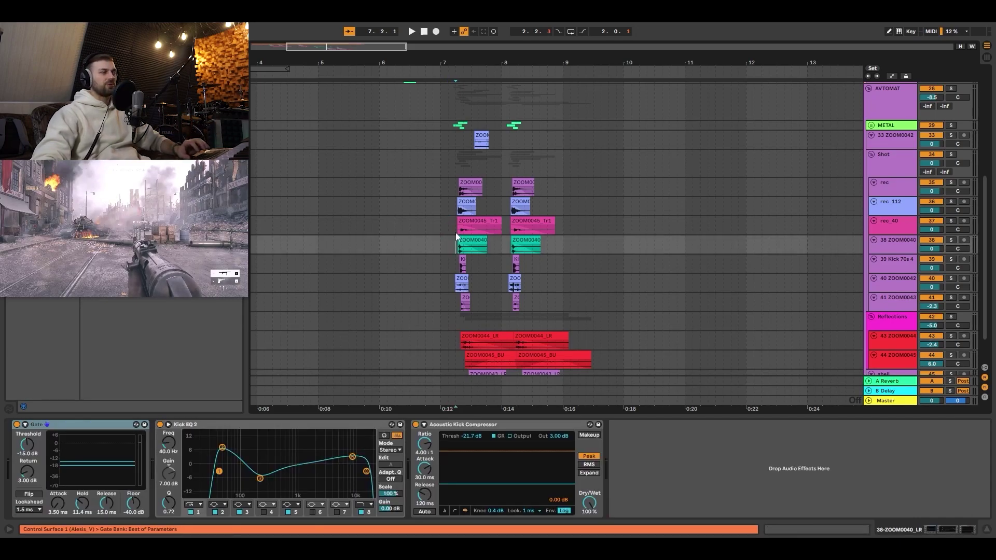
# Step: Expand the METAL subgroup of AVTOMAT, play both shots with it soloed, and release the solo
pyautogui.scroll(1, 449, 228)
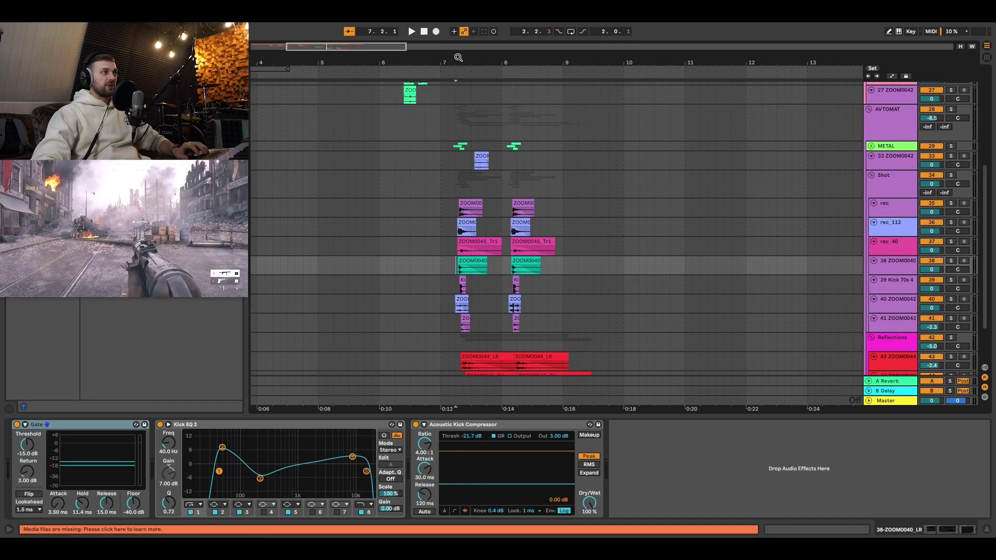
pyautogui.press('+')
pyautogui.click(871, 147)
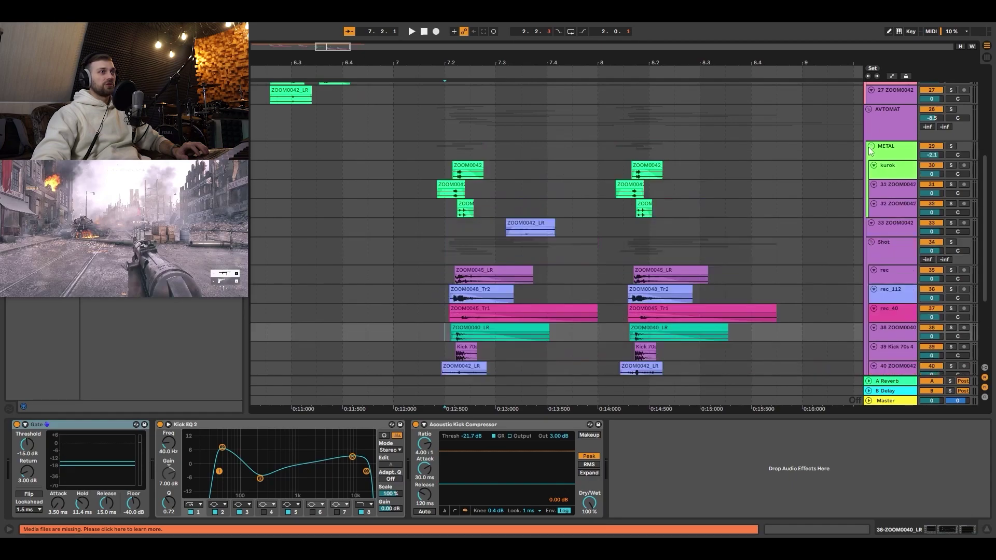
pyautogui.click(891, 153)
pyautogui.click(952, 147)
pyautogui.press('space')
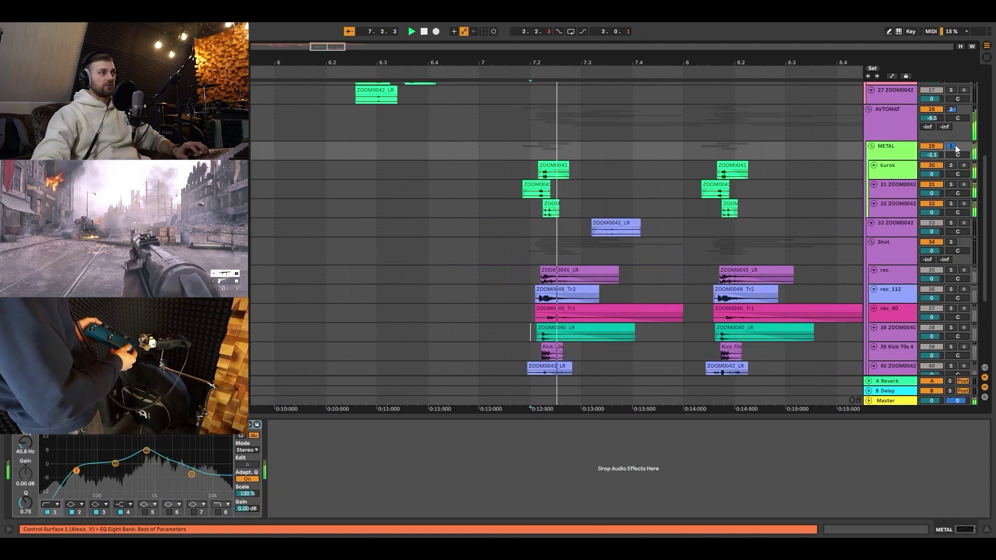
pyautogui.click(952, 147)
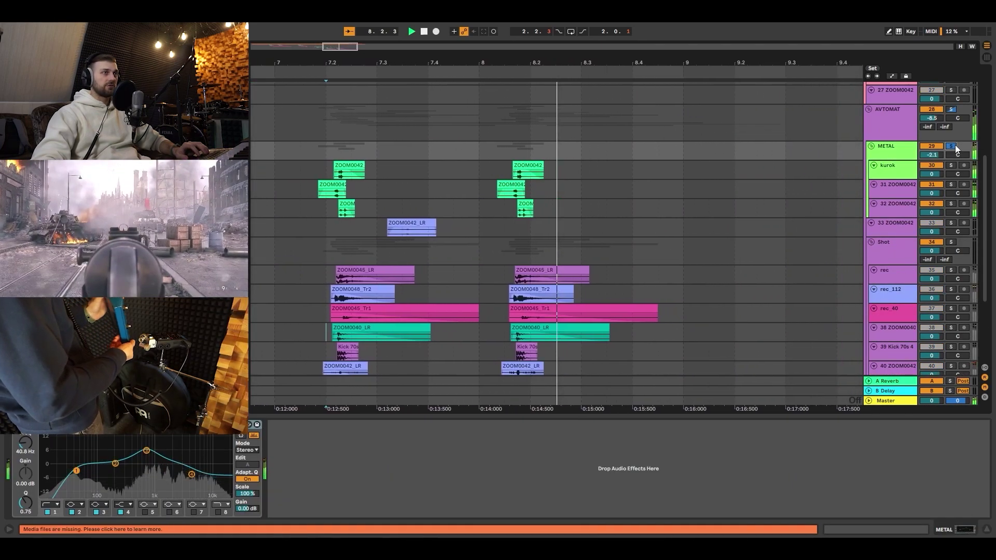
pyautogui.press('space')
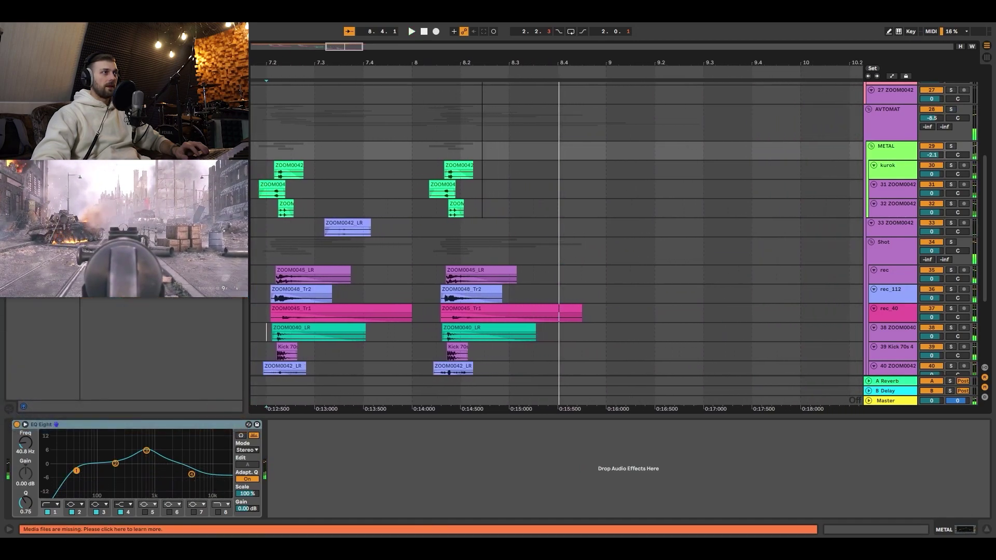
# Step: Show the automation lanes and display the effect devices of the AVTOMAT group
pyautogui.moveTo(511, 75); pyautogui.dragTo(511, 64)
pyautogui.scroll(2, 567, 186)
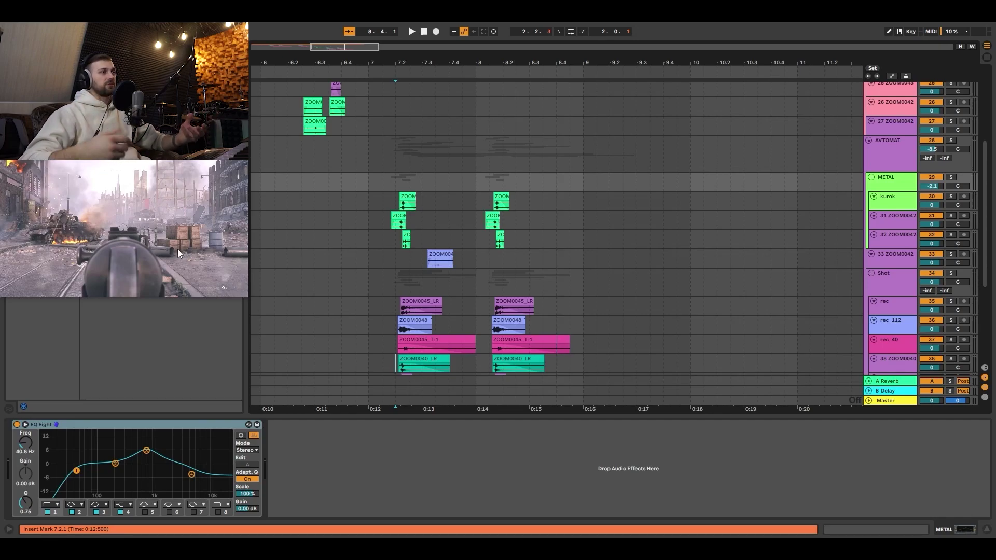
pyautogui.press('a')
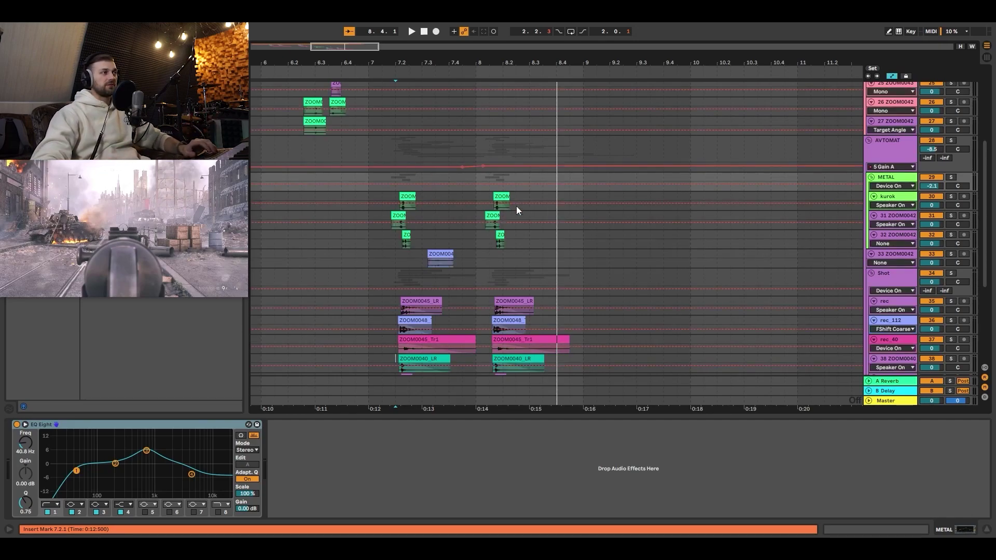
pyautogui.scroll(1, 674, 200)
pyautogui.click(891, 180)
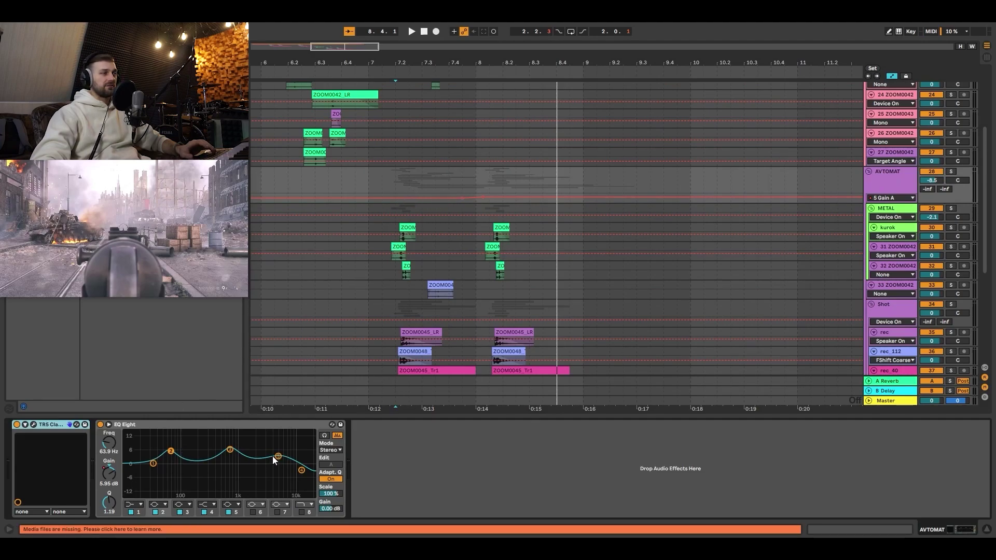
# Step: Choose 4 Gain A as the displayed automation parameter of the AVTOMAT group
pyautogui.click(913, 198)
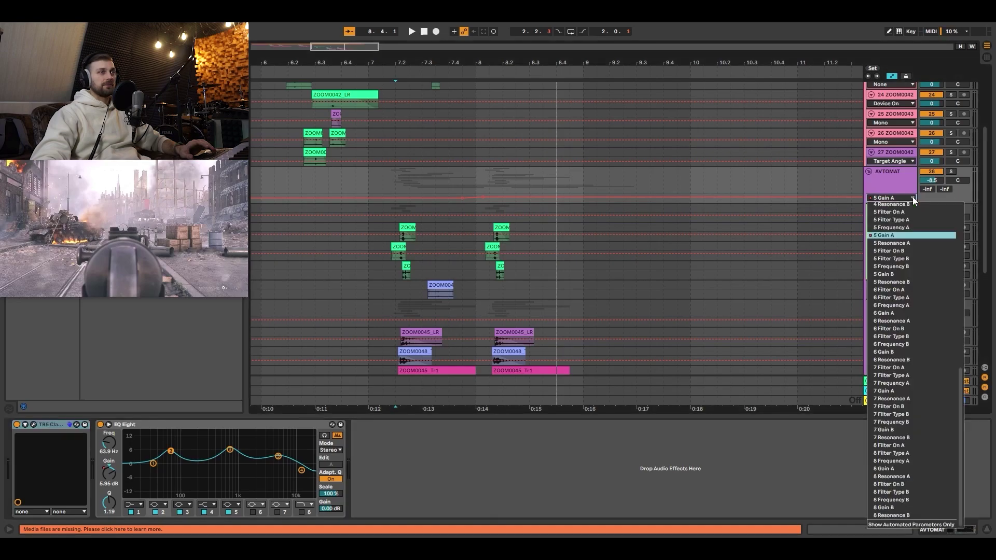
pyautogui.scroll(5, 891, 342)
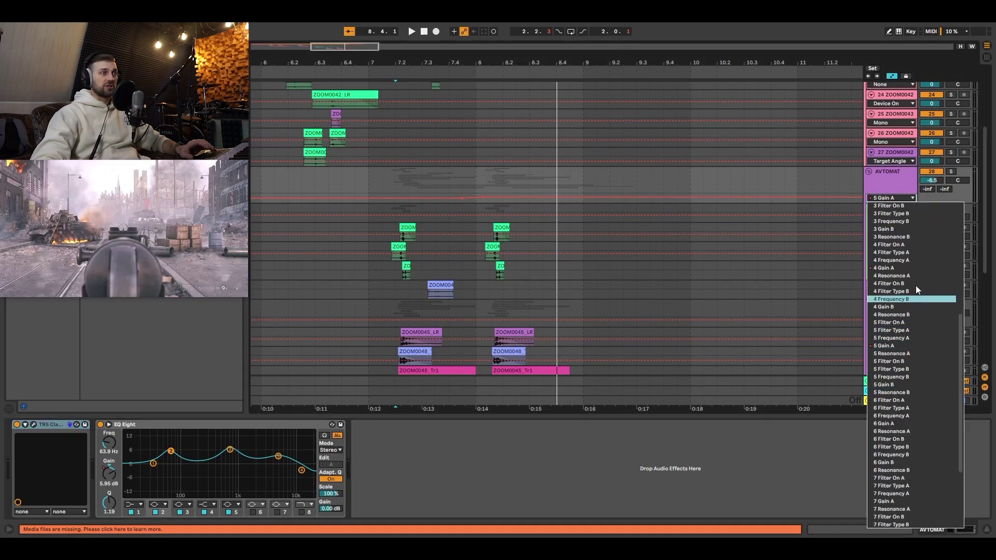
pyautogui.click(913, 268)
pyautogui.scroll(1, 896, 288)
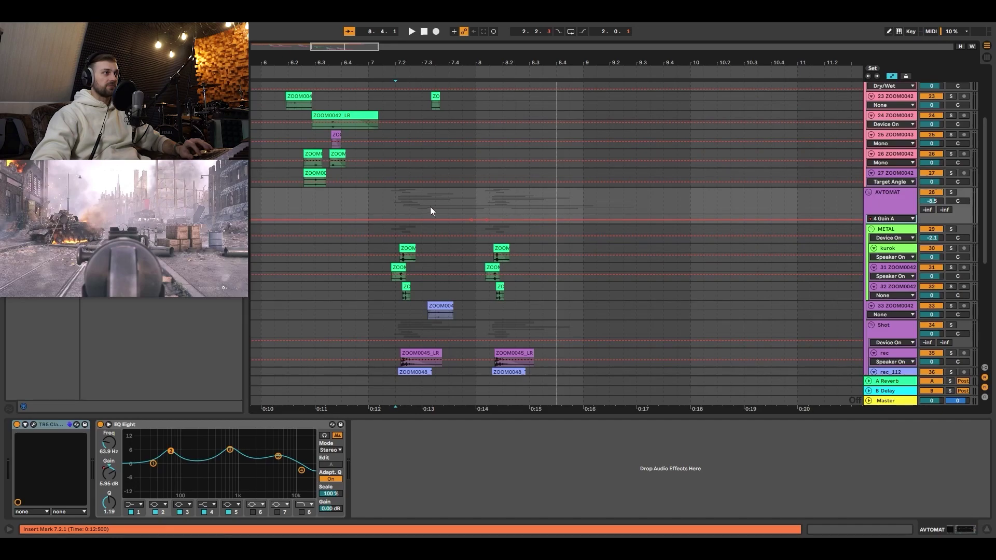
# Step: Play the AVTOMAT shots from 7.2.2 with the gain automation shown, and hide the automation lanes
pyautogui.click(406, 204)
pyautogui.press('space')
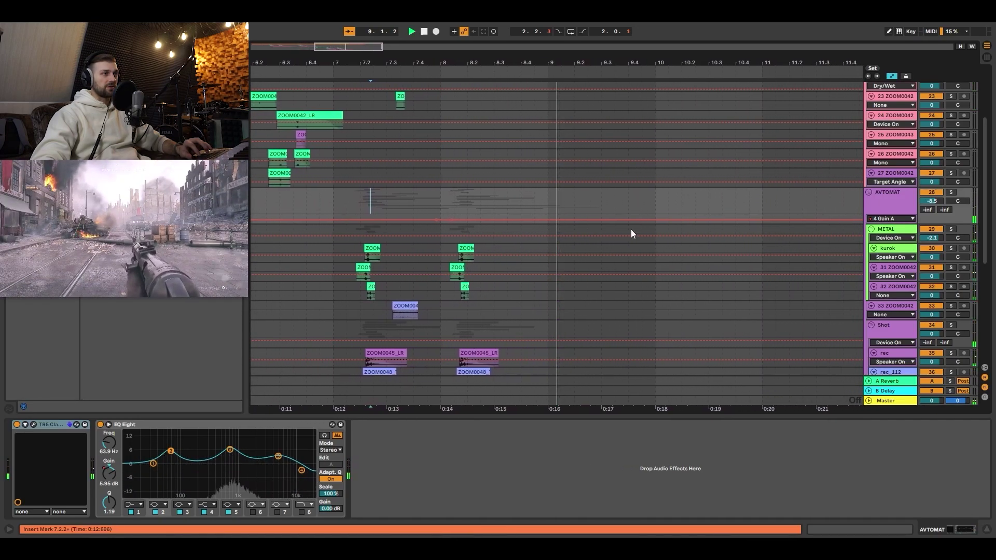
pyautogui.press('a')
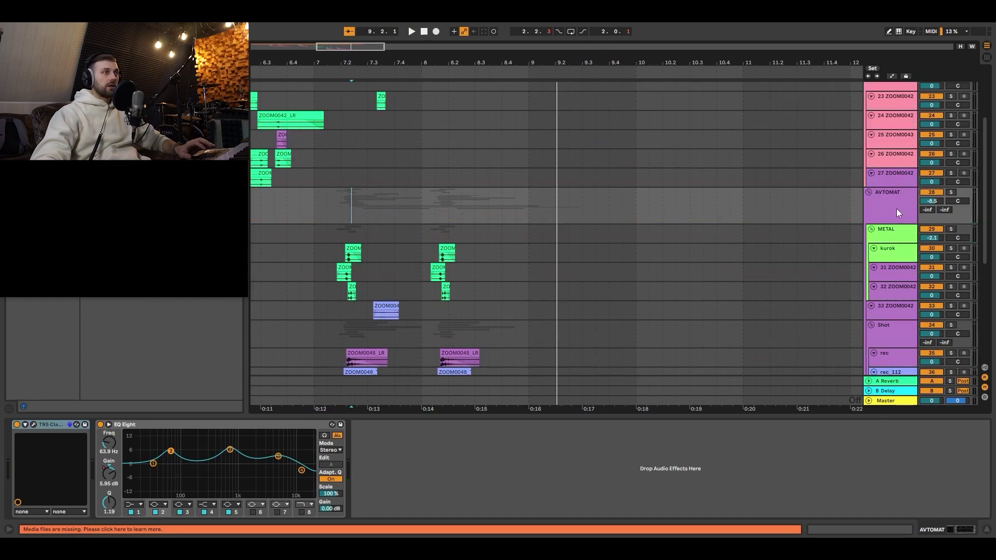
# Step: Collapse the AVTOMAT group, expand the PISTOL group, and display the Ambient group's sidechain compressors
pyautogui.scroll(5, 874, 192)
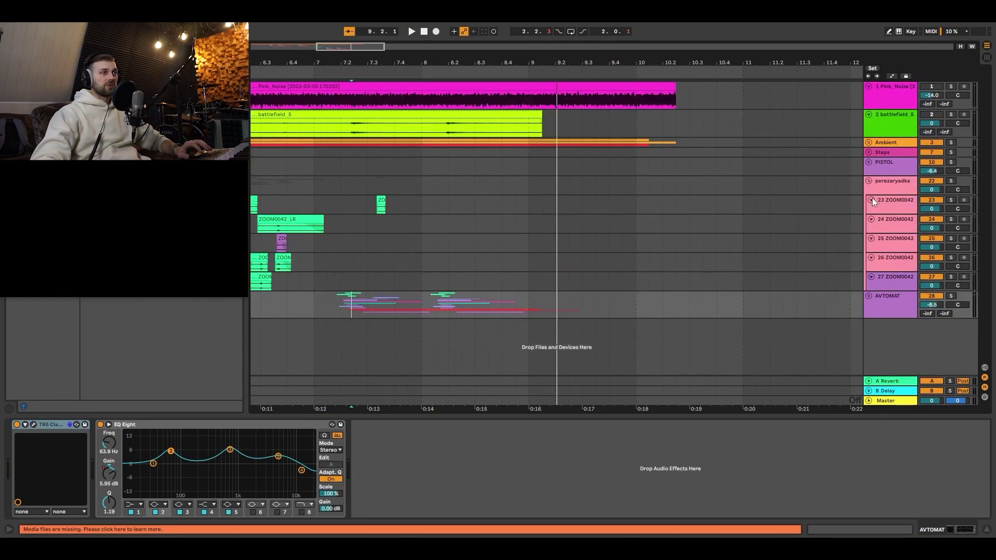
pyautogui.click(868, 162)
pyautogui.moveTo(616, 62); pyautogui.dragTo(623, 52)
pyautogui.moveTo(549, 76); pyautogui.dragTo(549, 57)
pyautogui.click(884, 146)
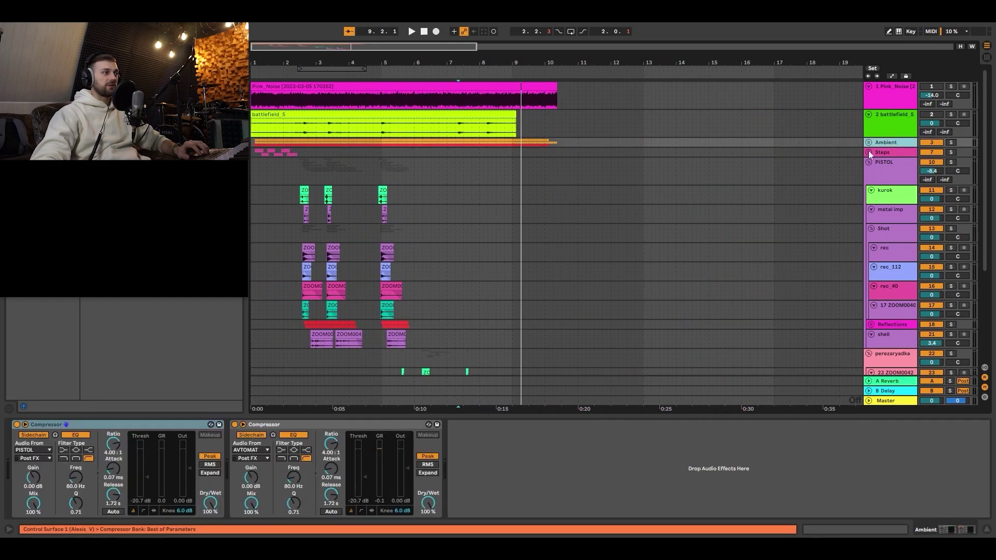
# Step: Play the PISTOL group's shots from just before the first pistol shot
pyautogui.click(300, 182)
pyautogui.press('space')
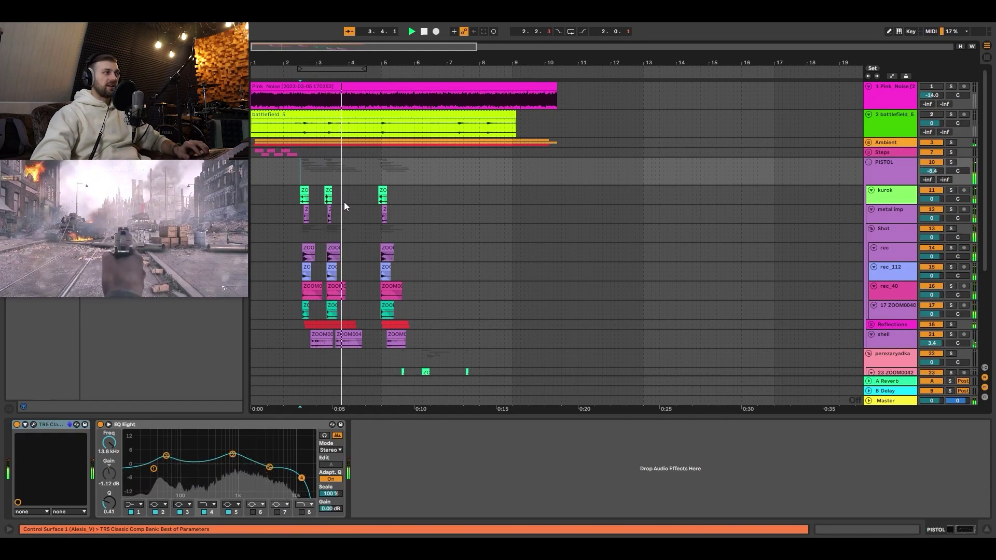
pyautogui.click(376, 207)
pyautogui.click(408, 221)
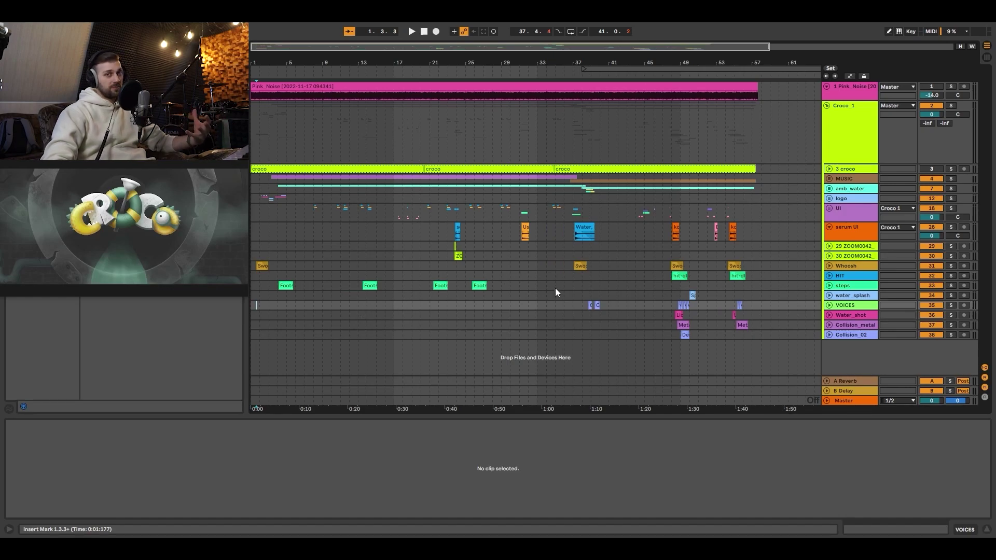
# Step: Place the insert marker on the UI group at 8.1.2 in the Croco project
pyautogui.click(360, 245)
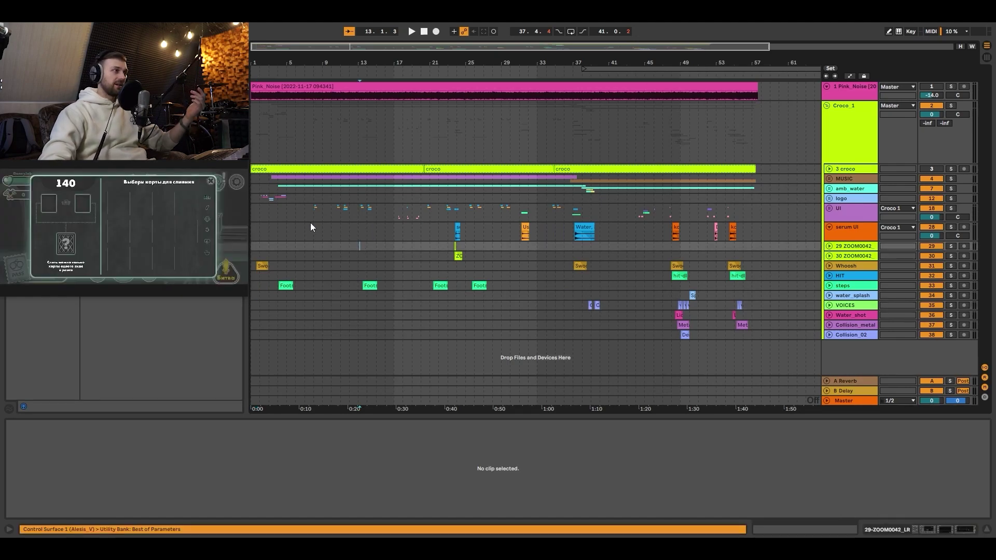
pyautogui.moveTo(310, 223); pyautogui.dragTo(351, 228)
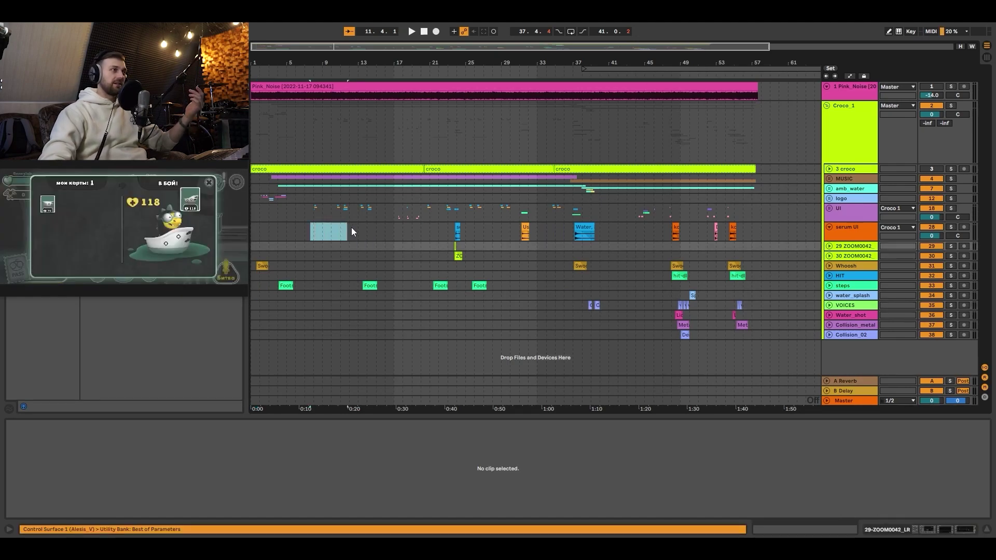
pyautogui.click(313, 213)
pyautogui.press('+')
pyautogui.press('+')
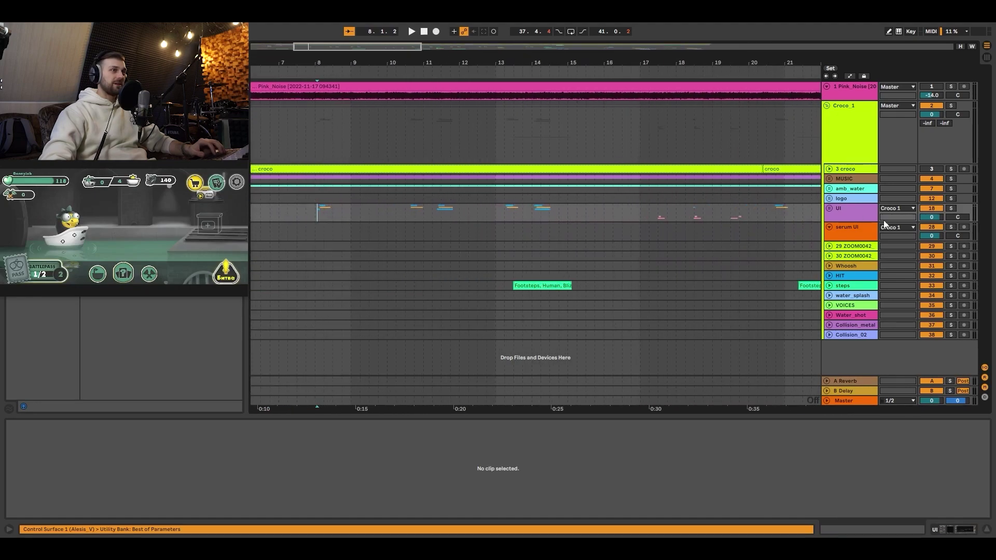
# Step: Expand and solo the UI group, and play its layered swish, water splash and pop sounds
pyautogui.click(829, 208)
pyautogui.click(952, 208)
pyautogui.click(313, 238)
pyautogui.press('space')
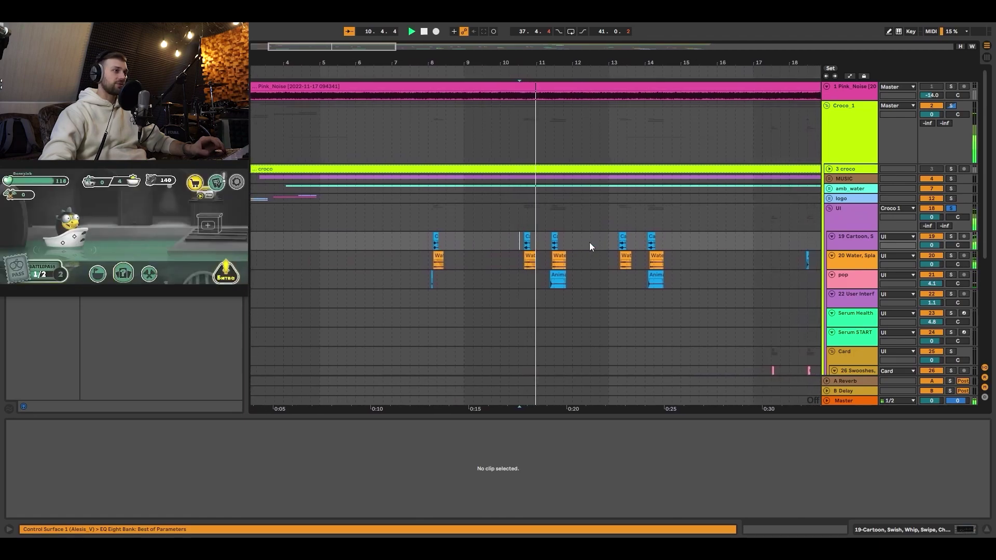
pyautogui.click(416, 252)
pyautogui.press('space')
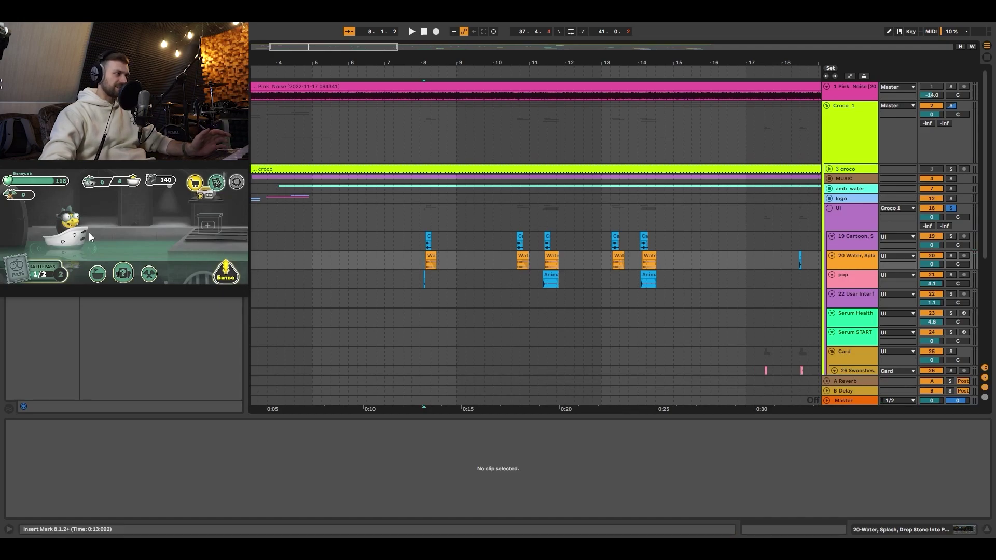
# Step: Solo the amb_water group instead of UI and play the water ambience
pyautogui.click(333, 189)
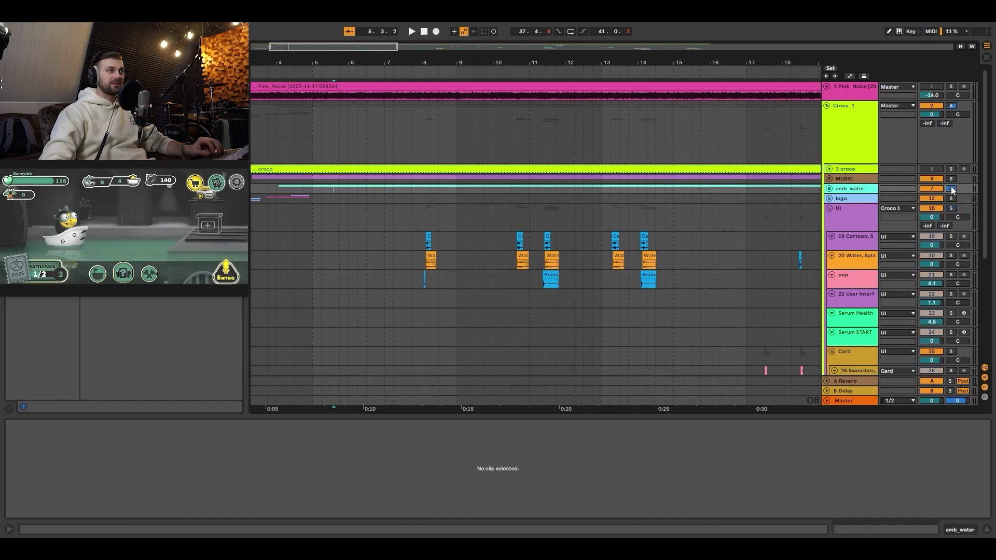
pyautogui.press('space')
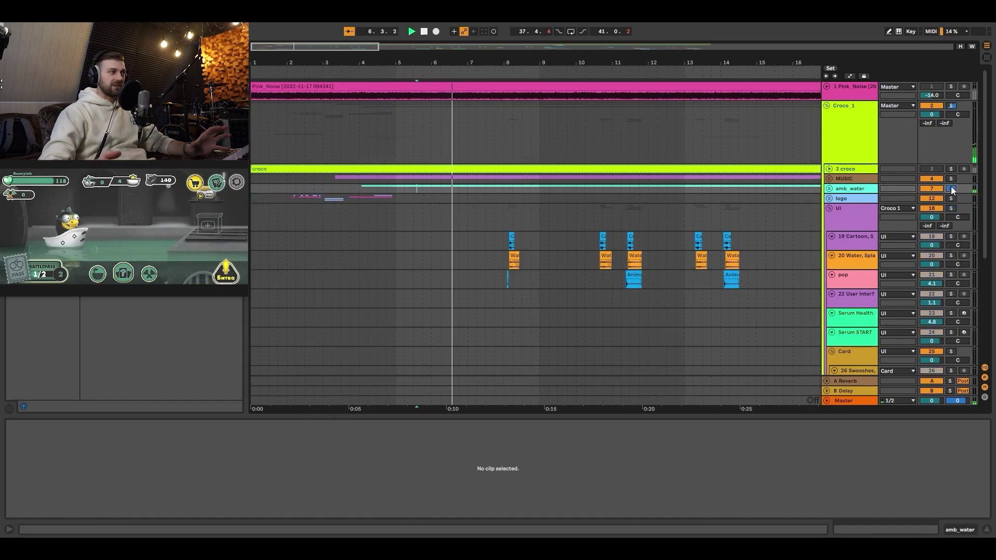
pyautogui.scroll(-5, 410, 238)
pyautogui.scroll(-2, 409, 239)
pyautogui.press('space')
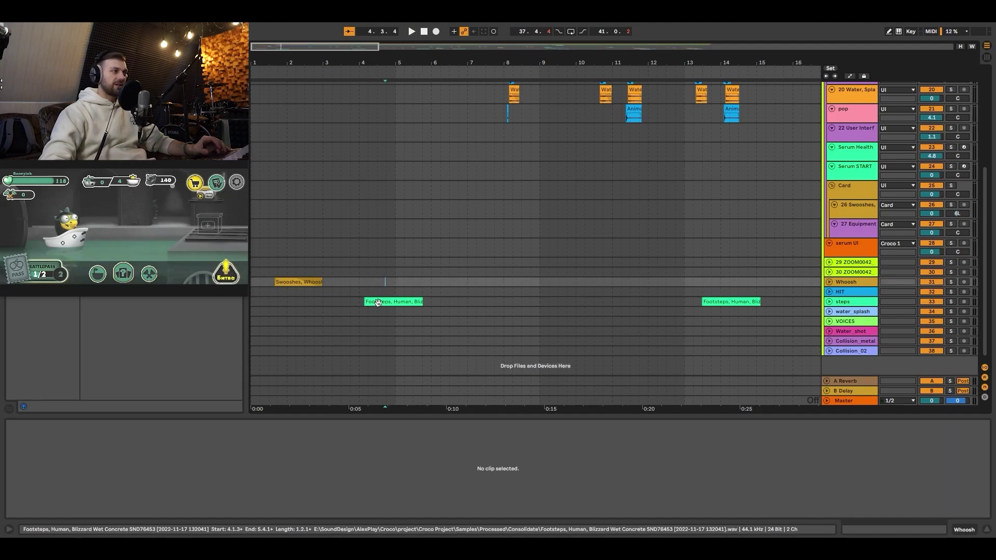
# Step: Solo the steps track and play its first footsteps clip from 4.3.2
pyautogui.click(369, 301)
pyautogui.click(380, 293)
pyautogui.click(380, 291)
pyautogui.press('space')
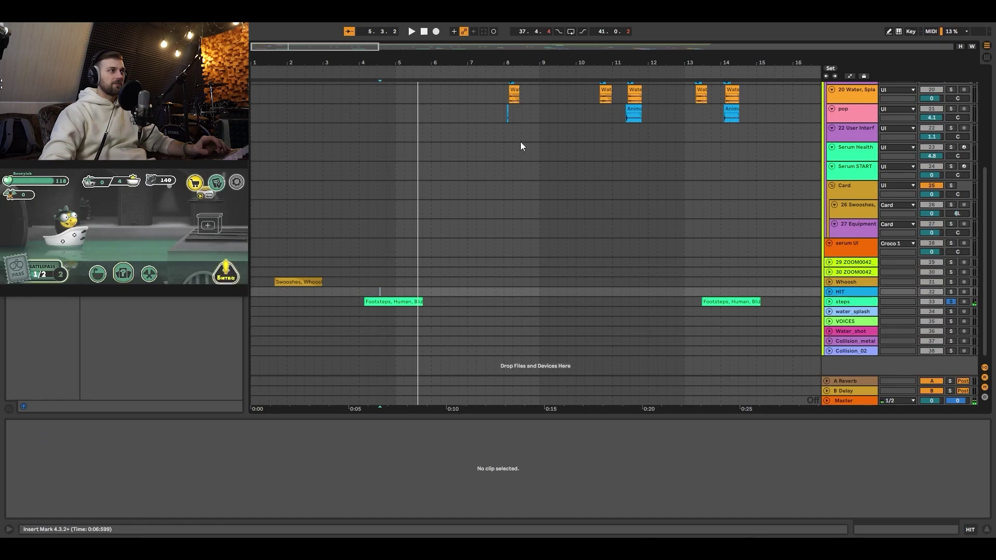
# Step: Release the steps solo and play the logo group's sounds from 3.1.1
pyautogui.press('-')
pyautogui.press('-')
pyautogui.press('-')
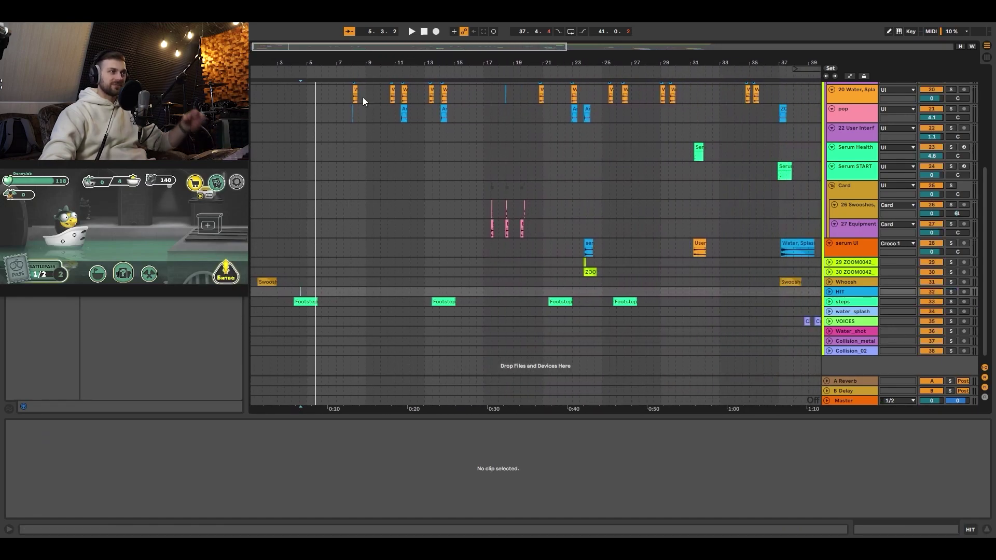
pyautogui.scroll(2, 476, 206)
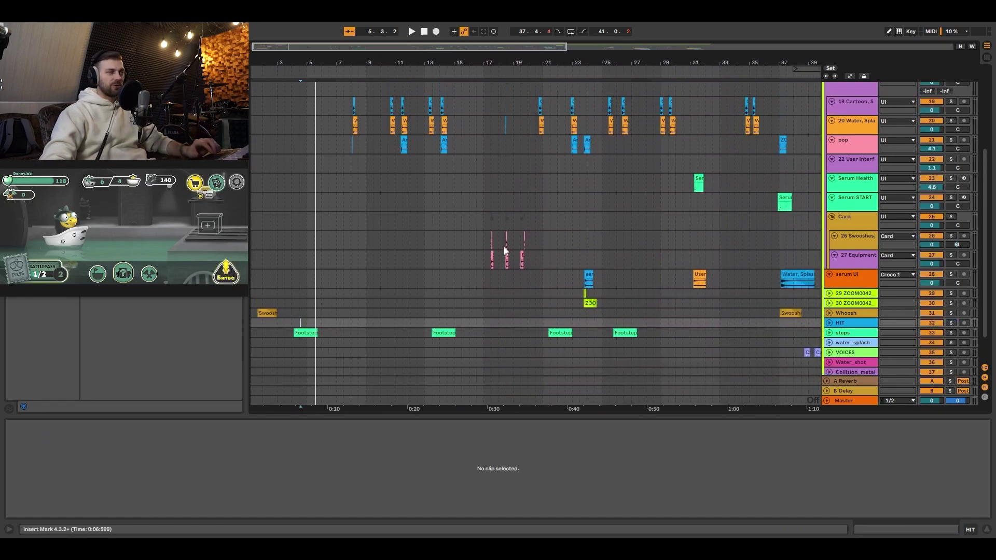
pyautogui.scroll(3, 484, 252)
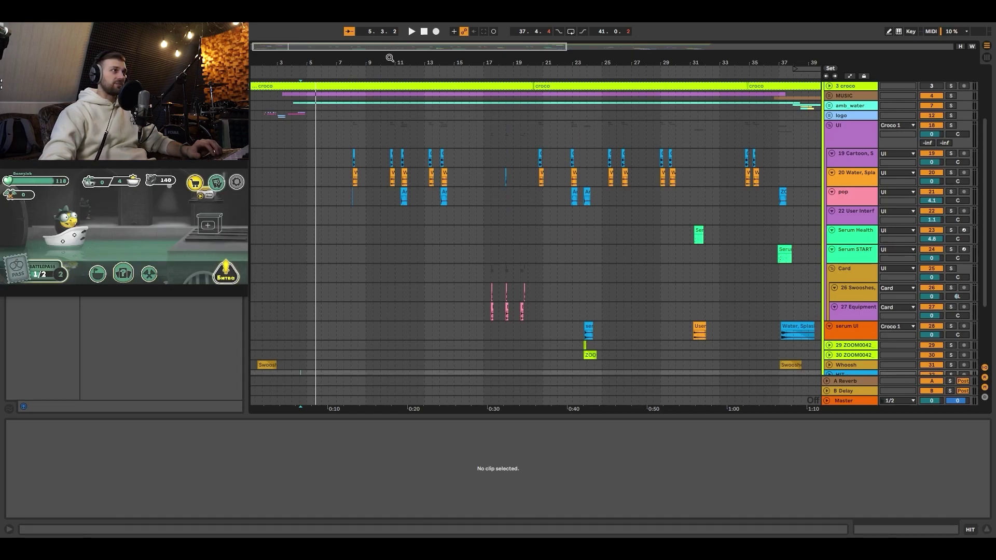
pyautogui.press('+')
pyautogui.press('+')
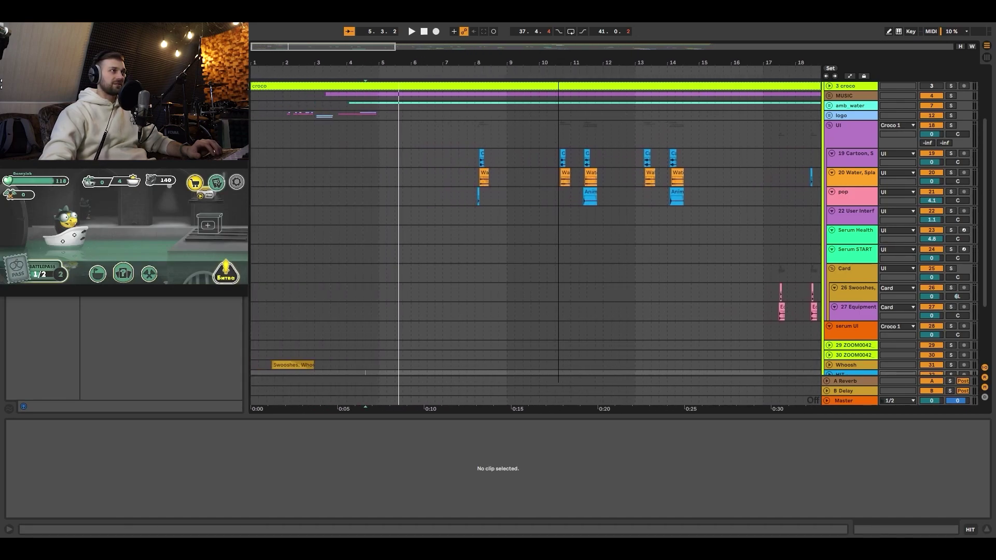
pyautogui.click(317, 117)
pyautogui.press('space')
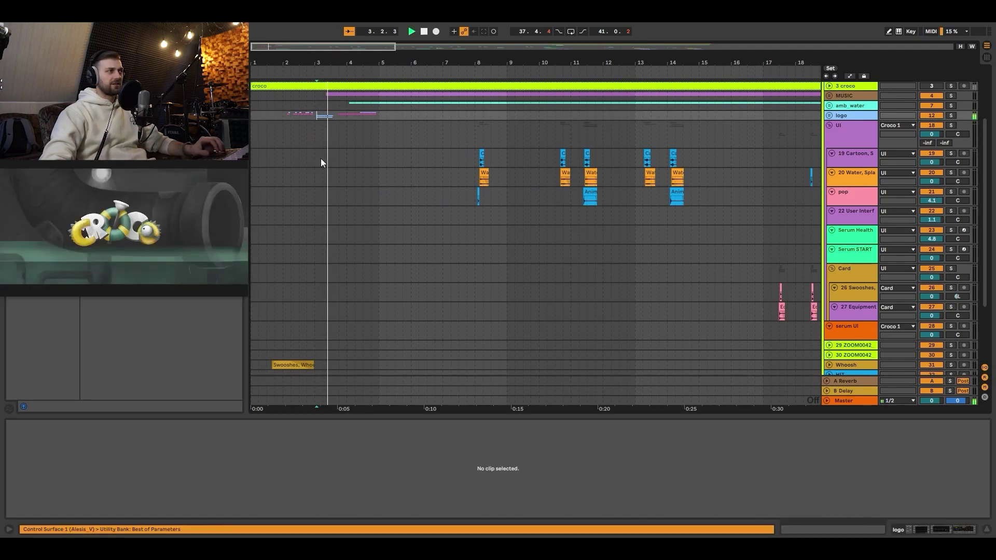
pyautogui.press('space')
# Step: Solo the VOICES track, play the battle voice clips from 48.3.1, and release the solo
pyautogui.moveTo(632, 47); pyautogui.dragTo(608, 349)
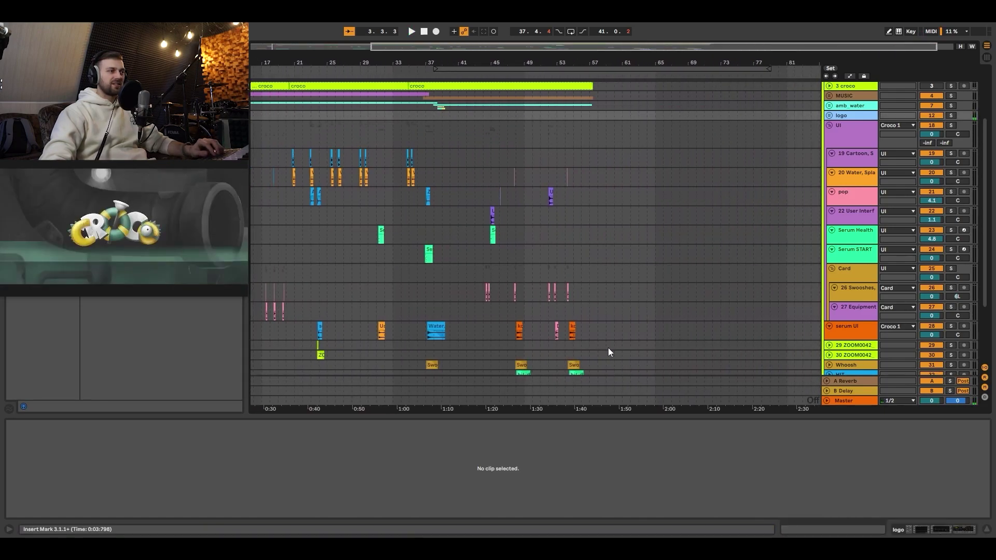
pyautogui.scroll(-5, 608, 350)
pyautogui.click(521, 319)
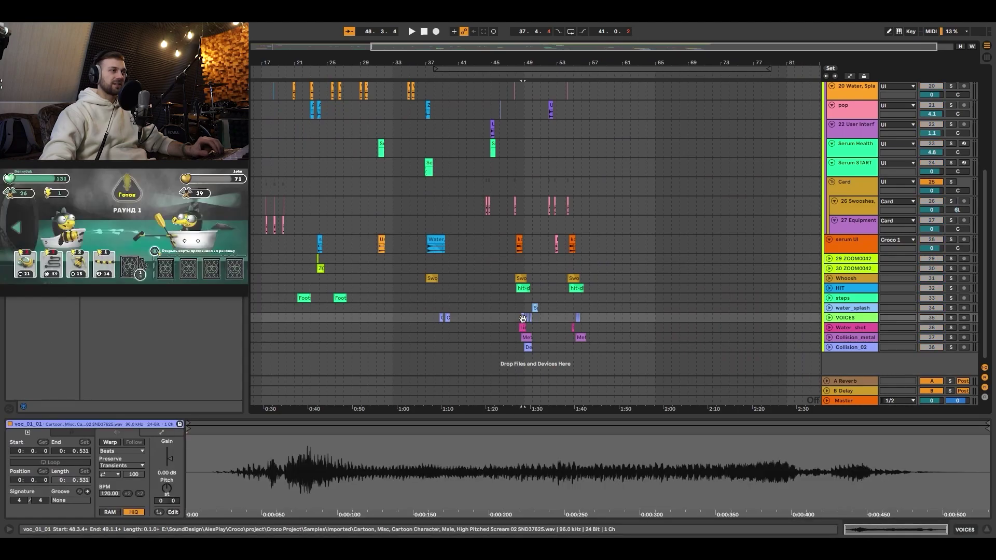
pyautogui.click(520, 318)
pyautogui.press('space')
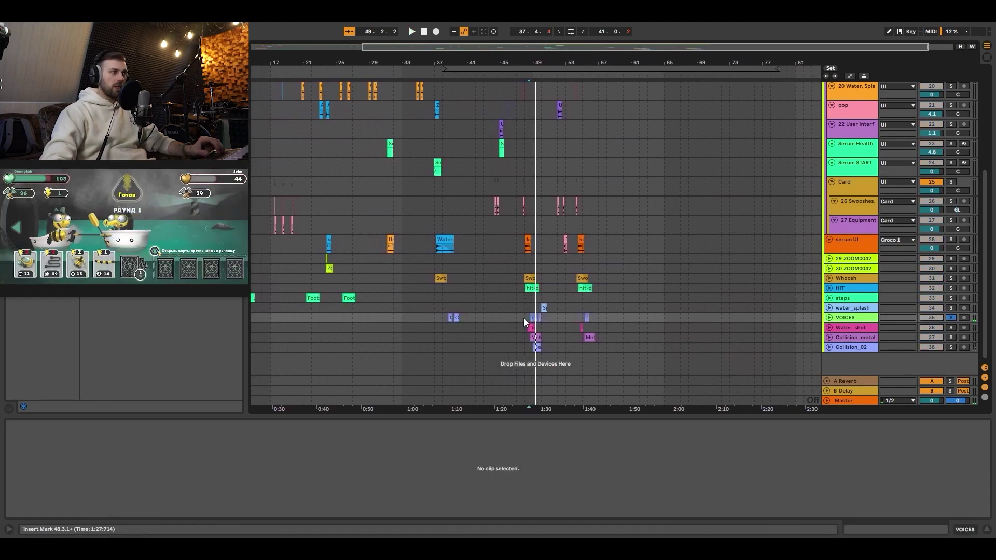
pyautogui.press('space')
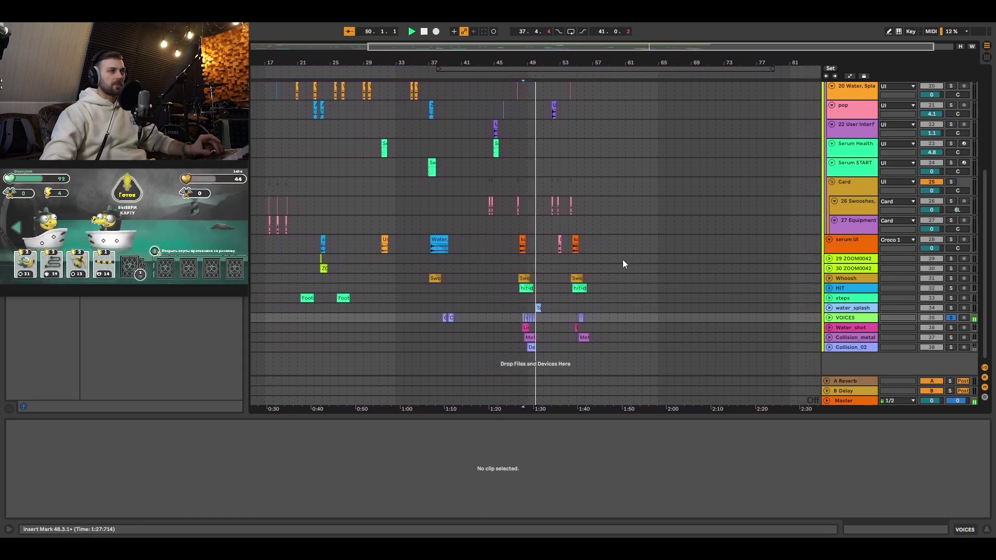
pyautogui.press('space')
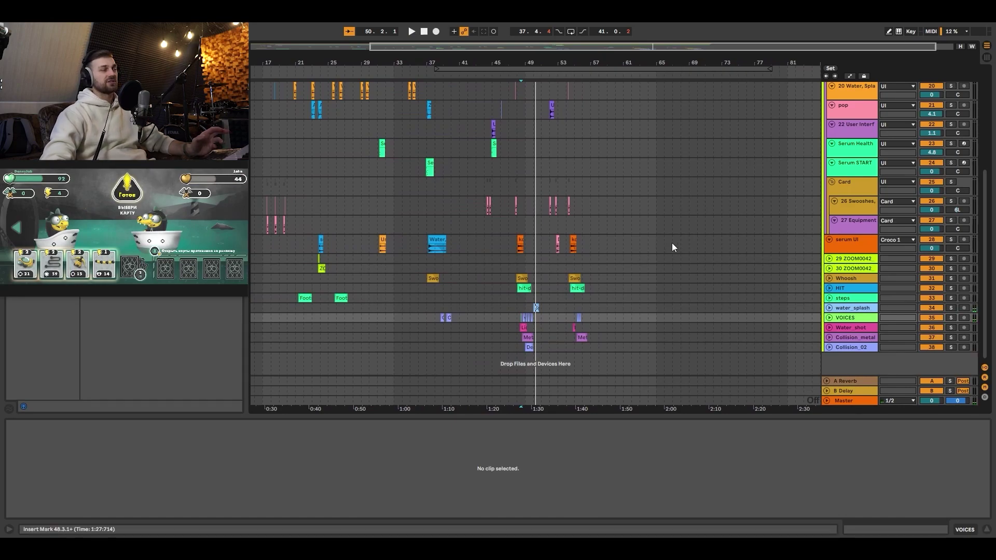
# Step: Play the serum UI sound and its ZOOM0042 layers from 23.4.1
pyautogui.scroll(3, 671, 243)
pyautogui.press('w')
pyautogui.scroll(-3, 457, 209)
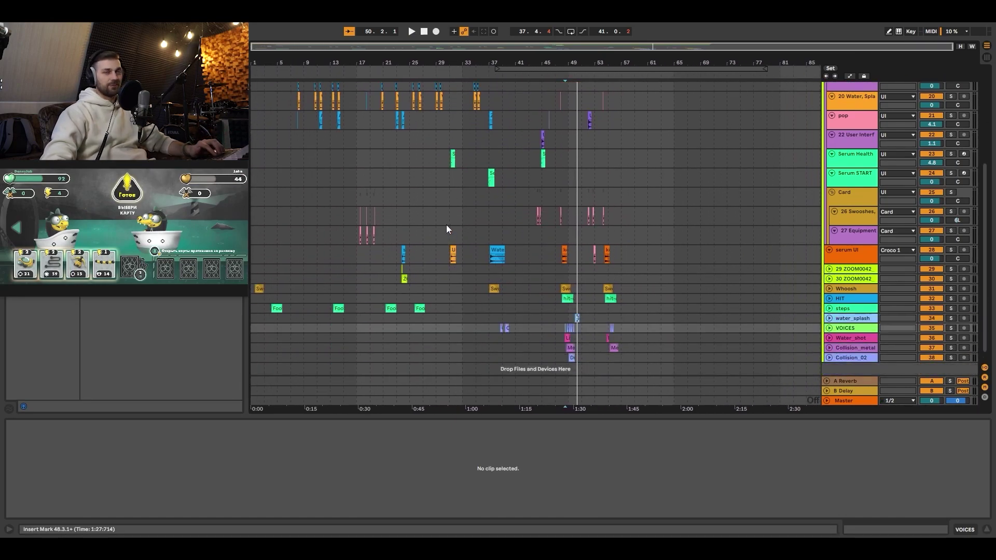
pyautogui.click(401, 257)
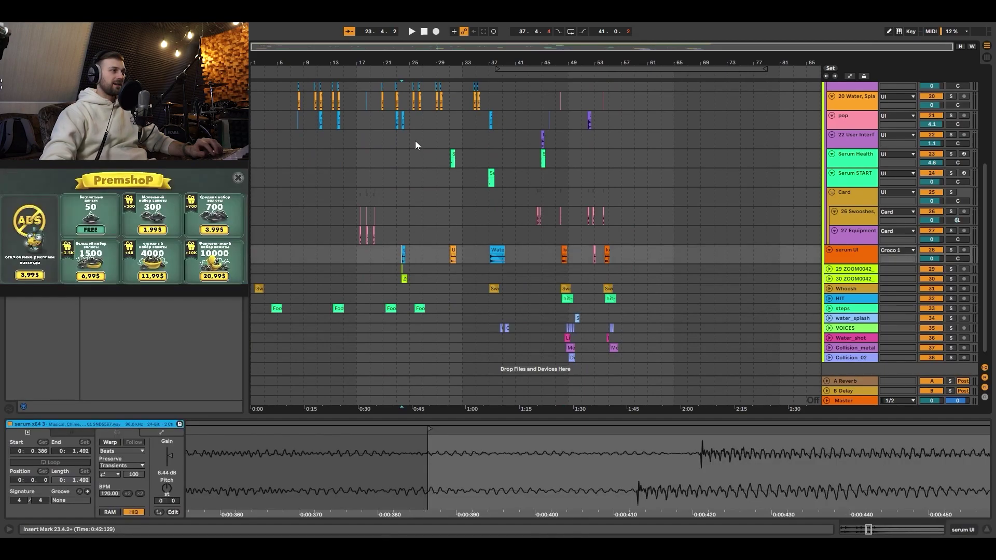
pyautogui.moveTo(401, 61); pyautogui.dragTo(423, 256)
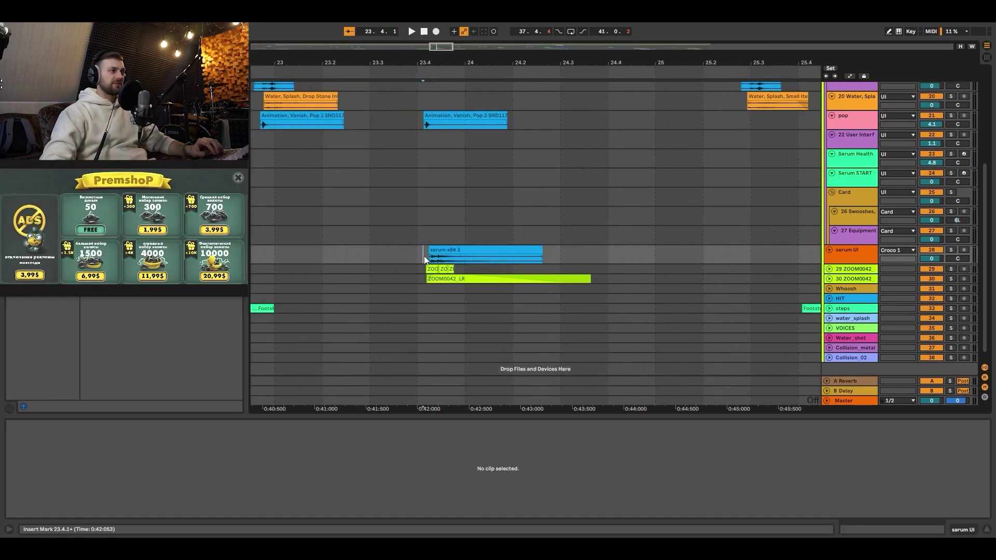
pyautogui.press('space')
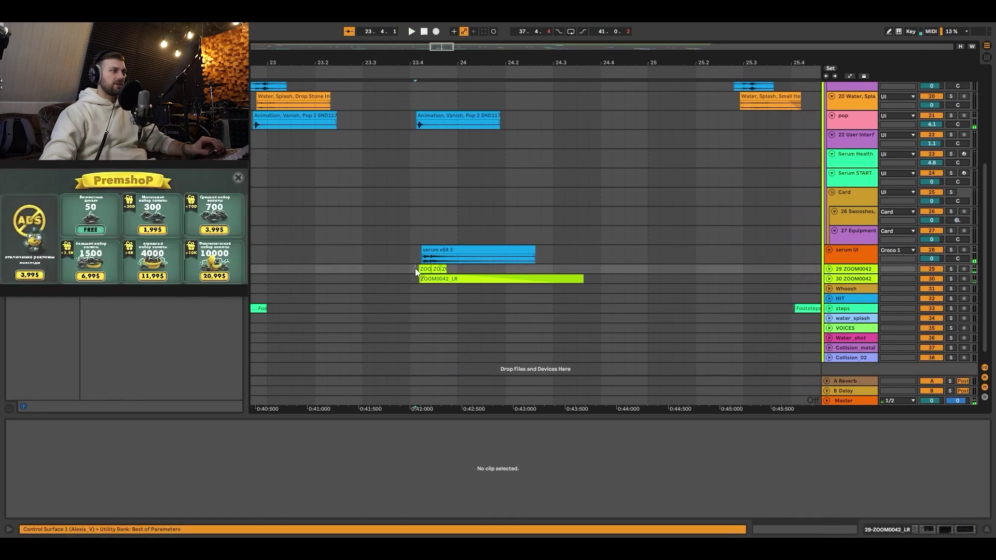
# Step: Solo the 30 ZOOM0042 track, play its long clip from 23.4.1, and release the solo to hear the full mix
pyautogui.press('Down')
pyautogui.click(444, 281)
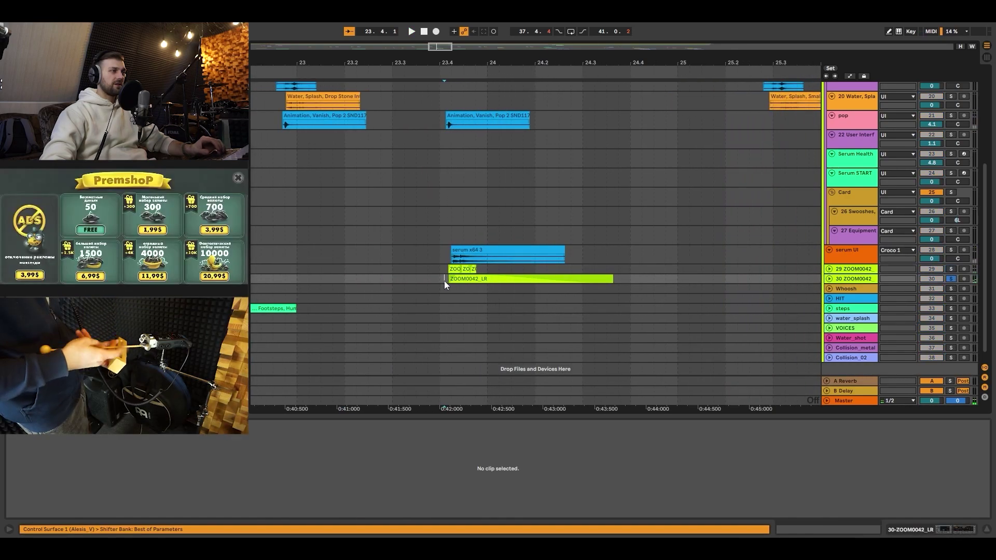
pyautogui.press('space')
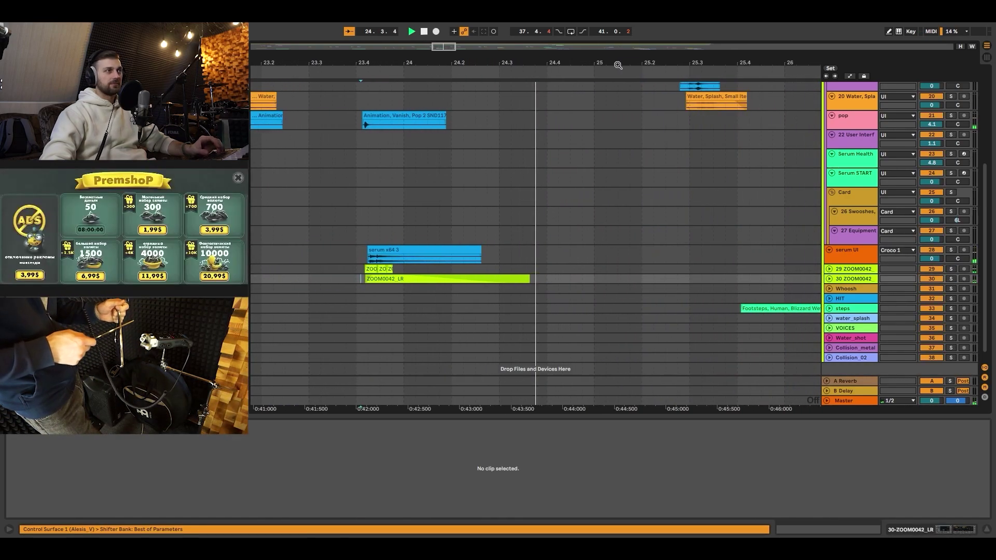
pyautogui.press('space')
# Step: Play the Serum Health clip at 31.2.1 together with the UI sound layered under it
pyautogui.scroll(-3, 587, 144)
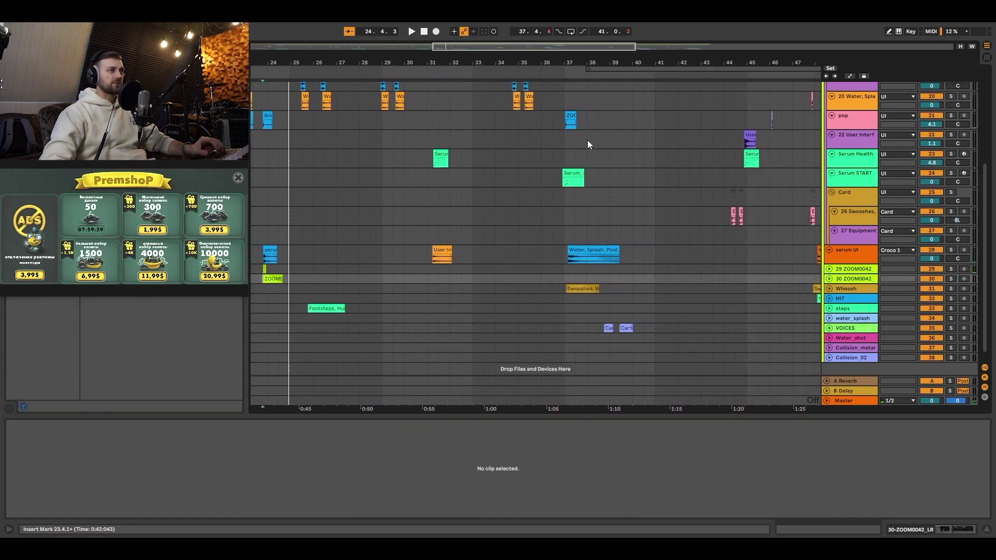
pyautogui.click(434, 153)
pyautogui.press('space')
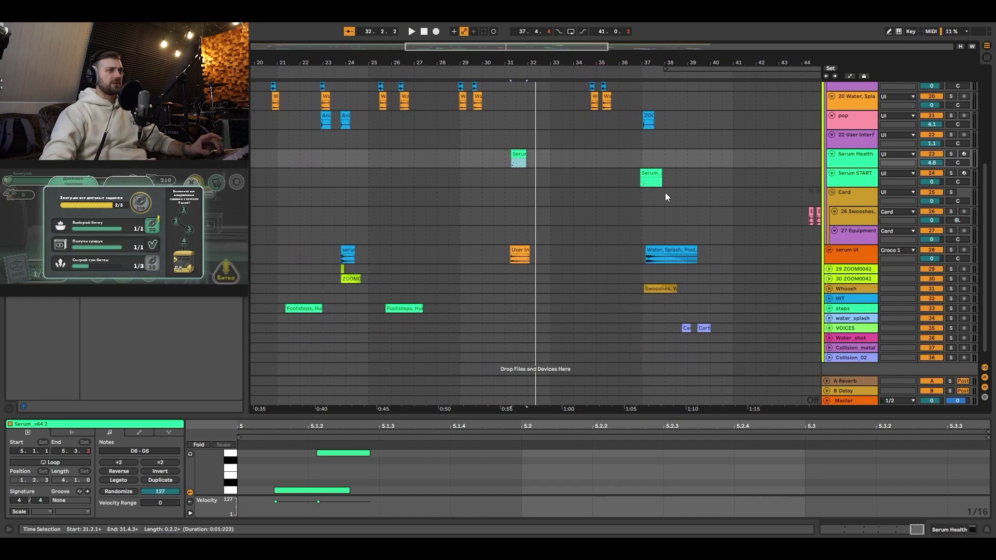
# Step: Play the full logo transition mix from 36.4.2 and replay it with the Card group soloed
pyautogui.click(639, 190)
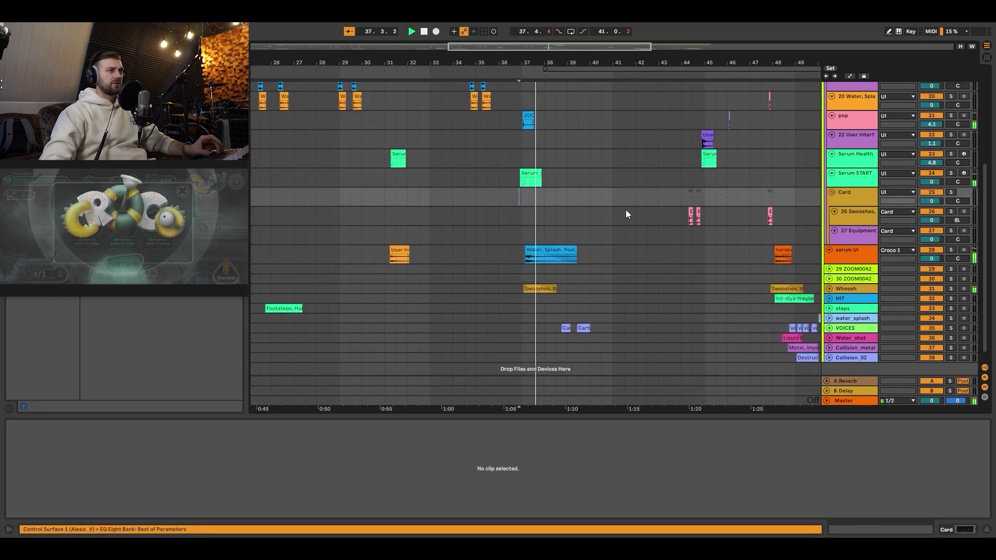
pyautogui.press('space')
pyautogui.press('space')
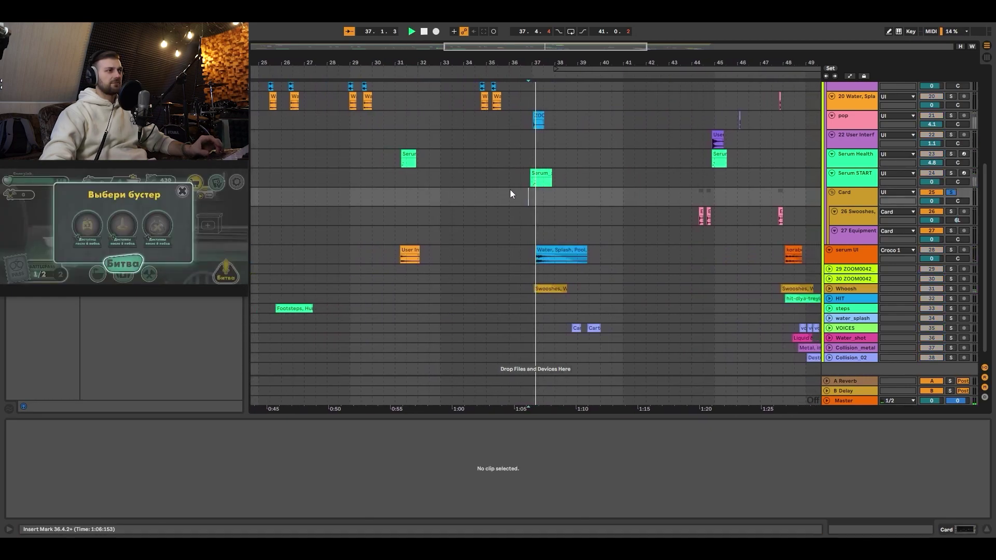
# Step: Solo the Serum START track, play its clip from 36.3.3, and release the solo to hear all logo transition layers
pyautogui.click(512, 180)
pyautogui.press('space')
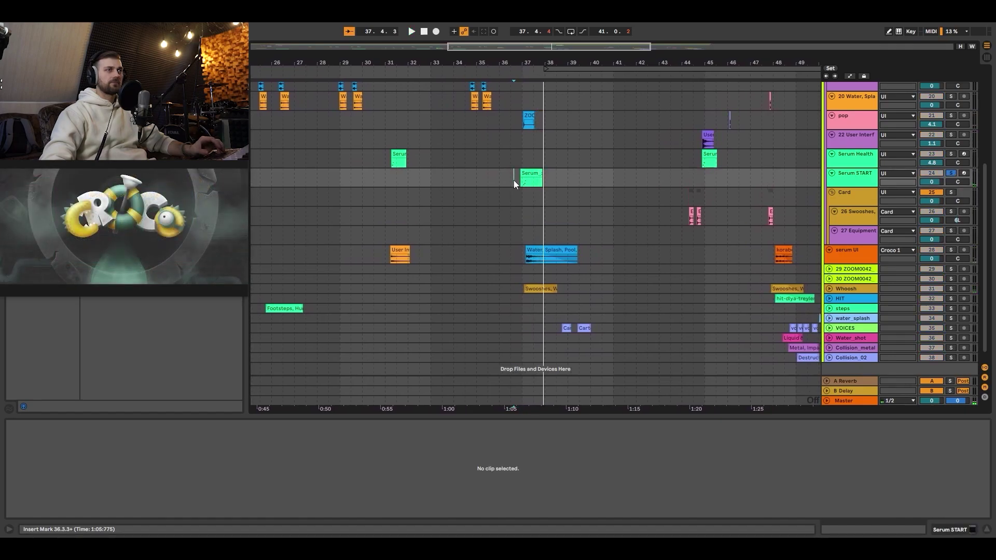
pyautogui.press('space')
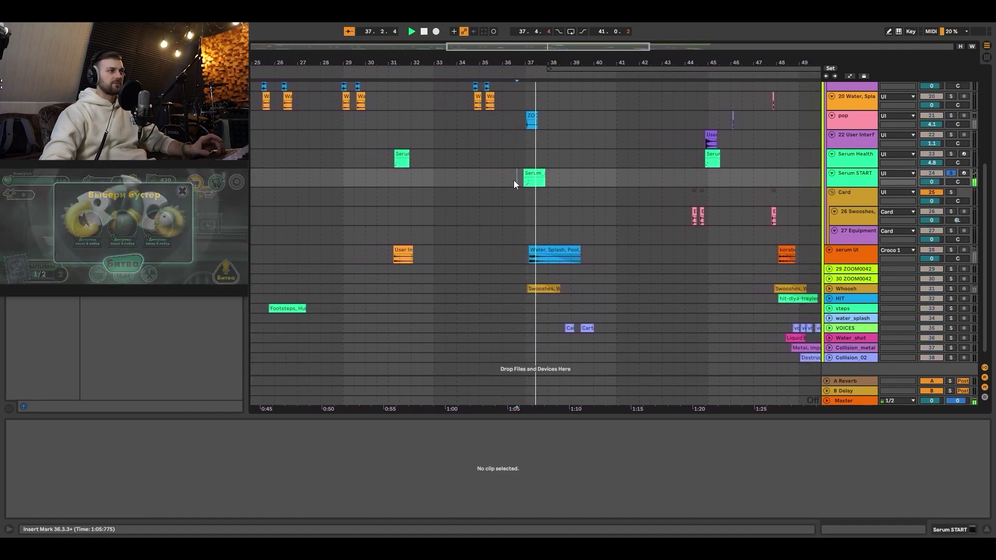
pyautogui.press('space')
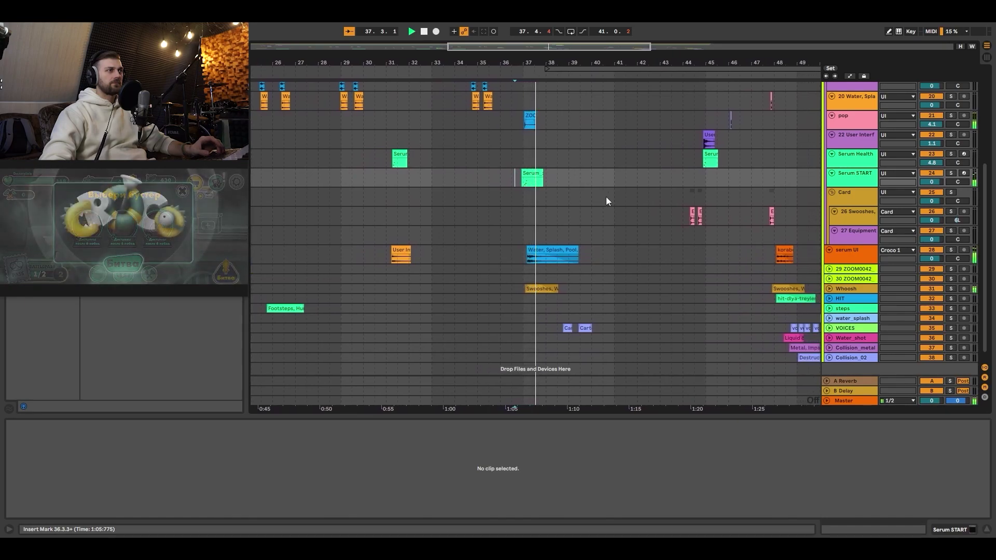
# Step: Play the health pickup sounds from 44.3.3 with the 22 User Interface track soloed
pyautogui.hscroll(8, 550, 171)
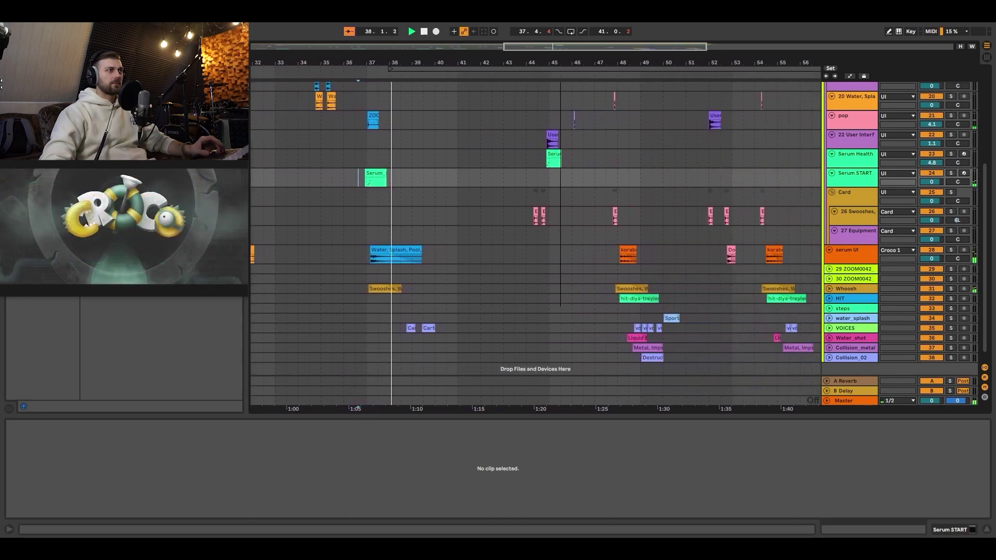
pyautogui.click(499, 141)
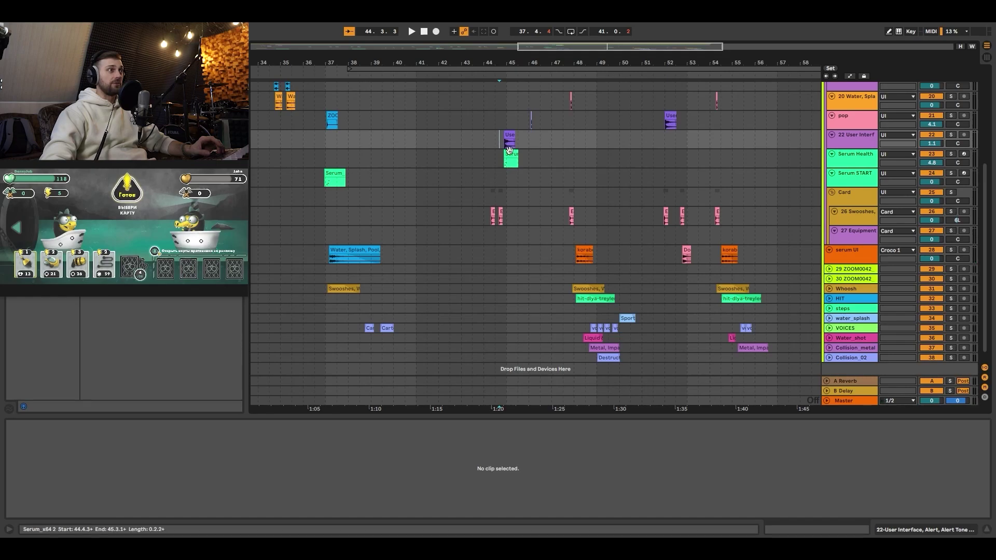
pyautogui.hscroll(-3, 509, 151)
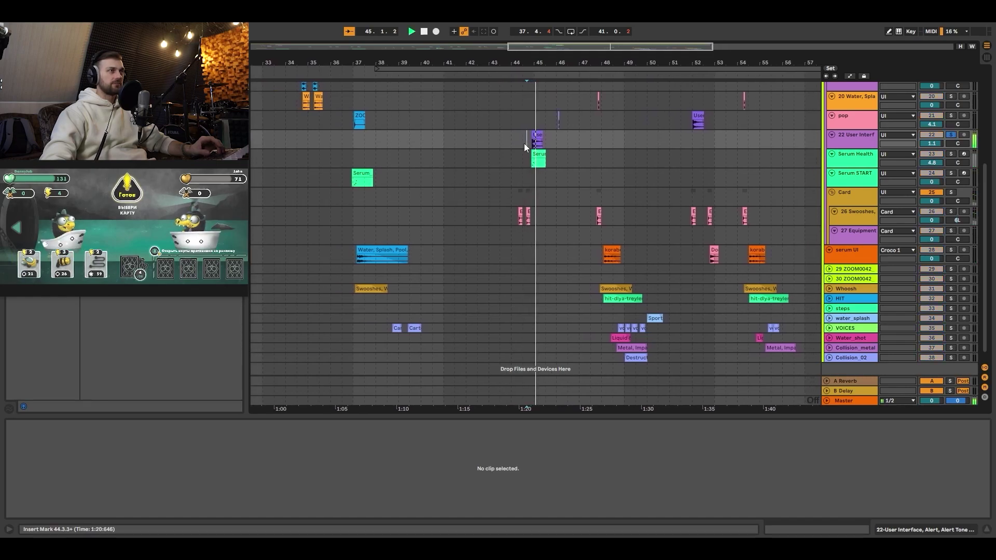
pyautogui.click(516, 141)
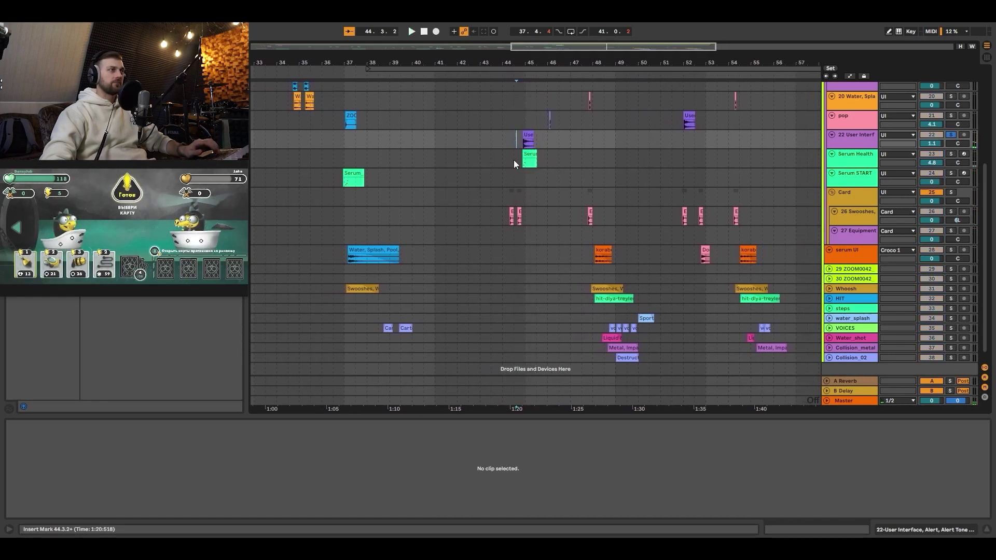
# Step: Solo the Serum Health track alongside 22 User Interface, play both layers from 44.3.3, and release the solos
pyautogui.keyDown('shift'); pyautogui.click(514, 159); pyautogui.keyUp('shift')
pyautogui.hotkey('ctrl', 's')
pyautogui.click(950, 154)
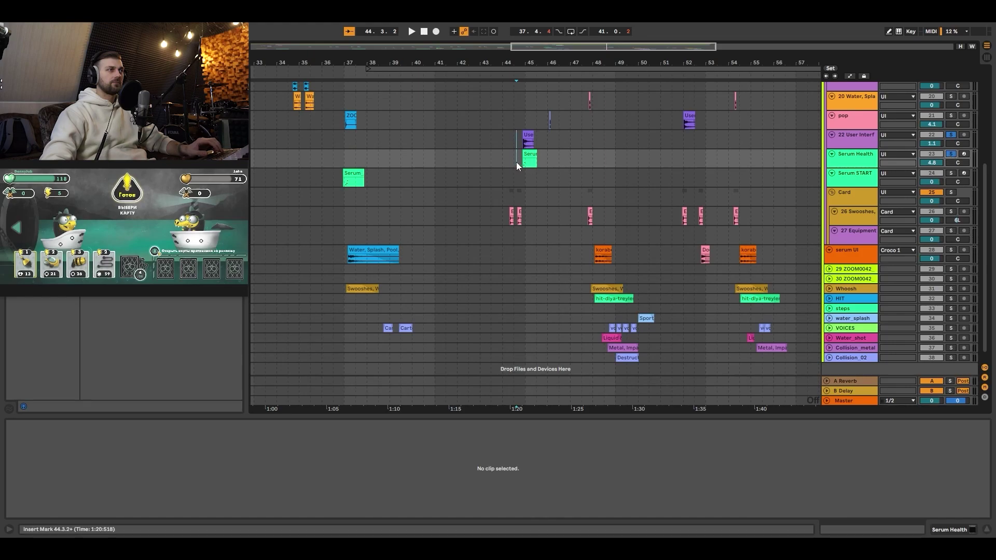
pyautogui.click(518, 144)
pyautogui.press('space')
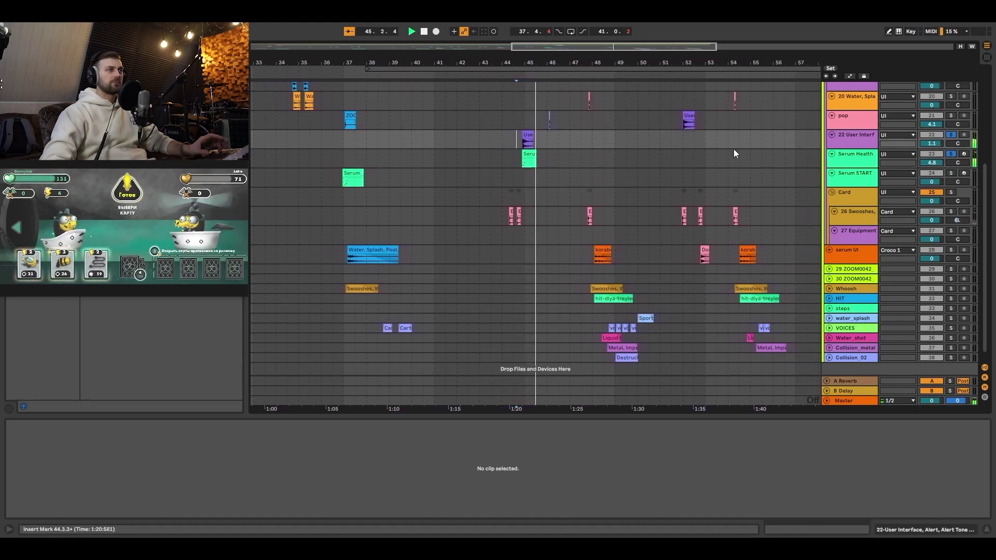
pyautogui.click(951, 153)
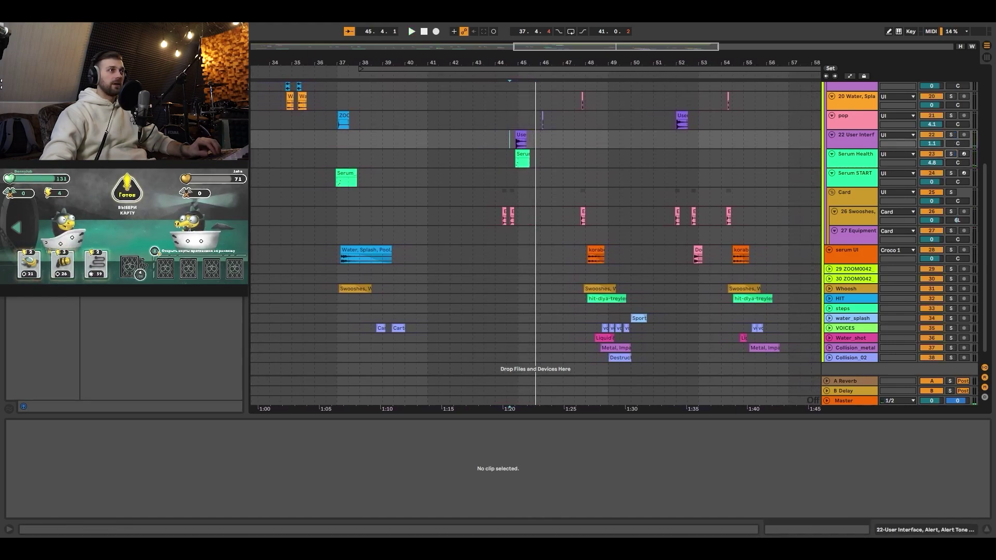
# Step: Play the full battle round layers, including hit, water, voice and collision sounds, from 48.2.1 and again from 48.2.3
pyautogui.scroll(5, 726, 259)
pyautogui.scroll(-1, 452, 288)
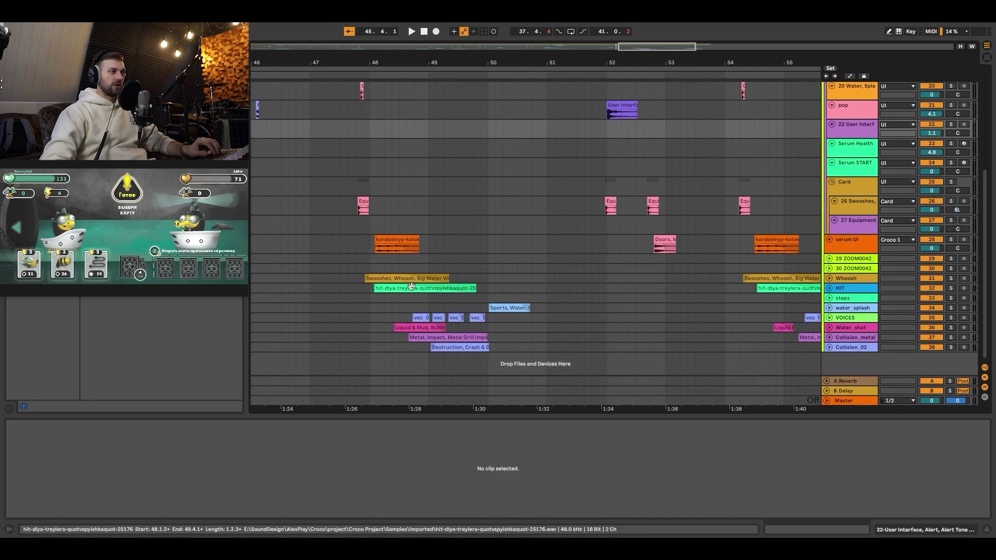
pyautogui.click(386, 307)
pyautogui.press('space')
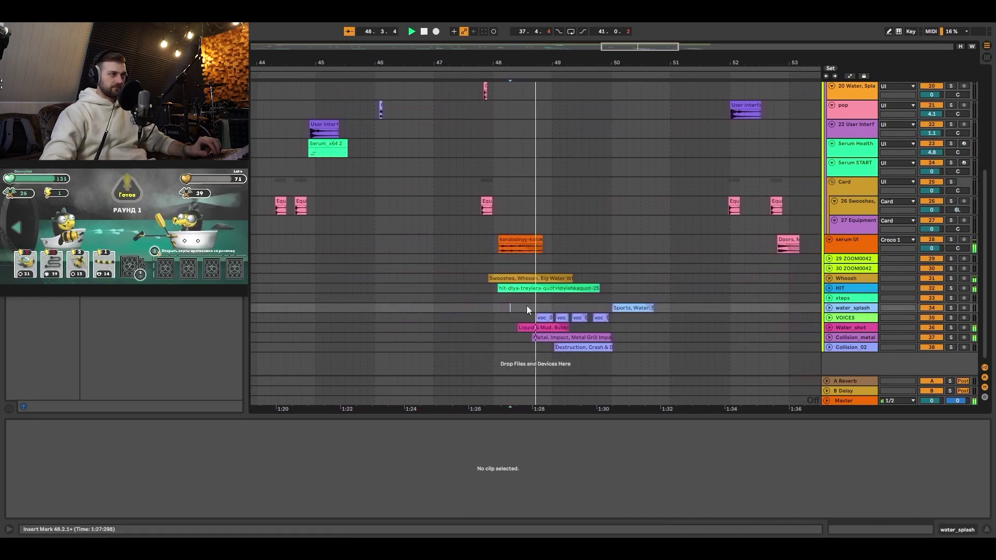
pyautogui.click(424, 317)
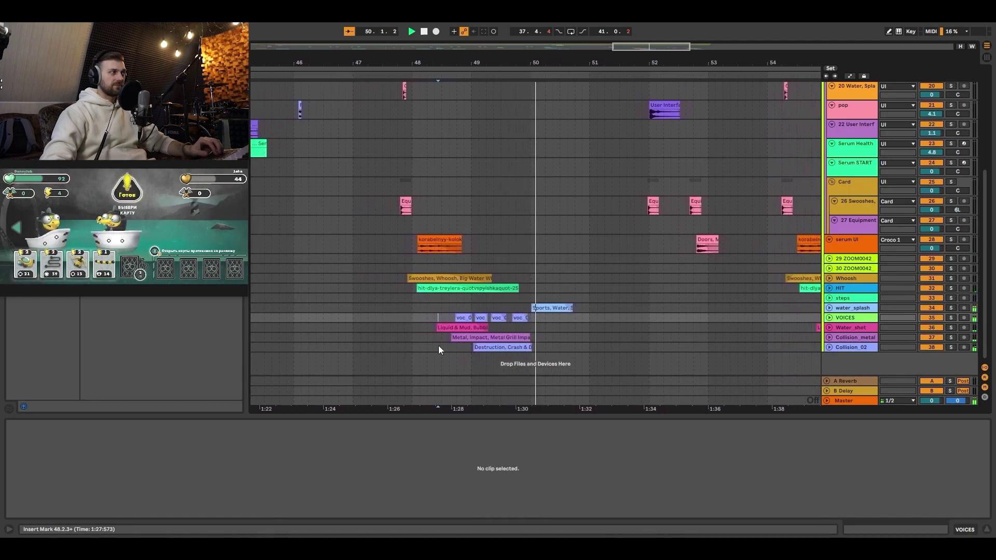
pyautogui.scroll(-5, 578, 222)
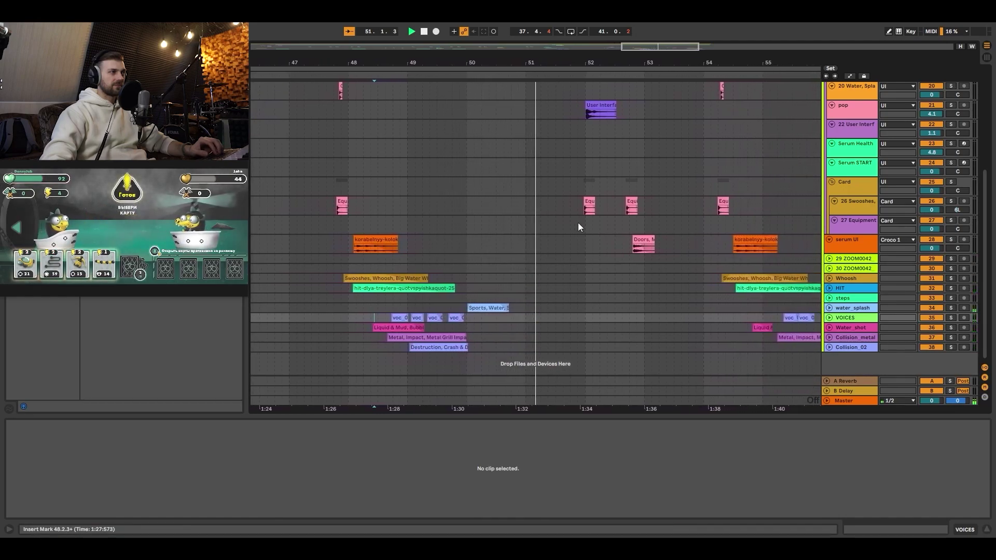
pyautogui.scroll(5, 500, 234)
pyautogui.press('space')
pyautogui.click(478, 241)
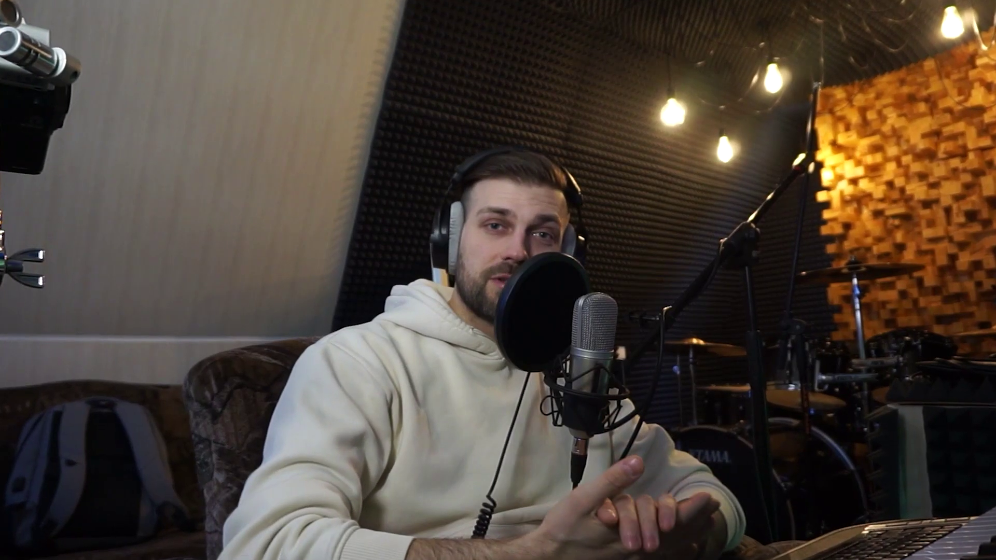